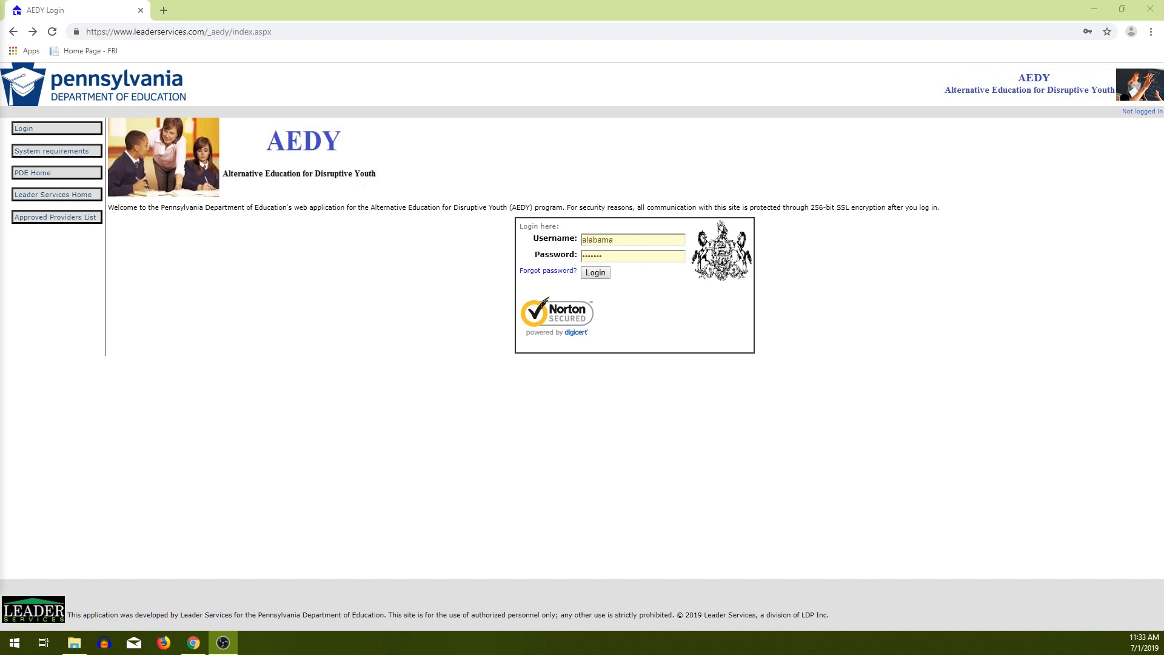
Log in to the AEDY provider account with the username and password.
key(alt+Tab)
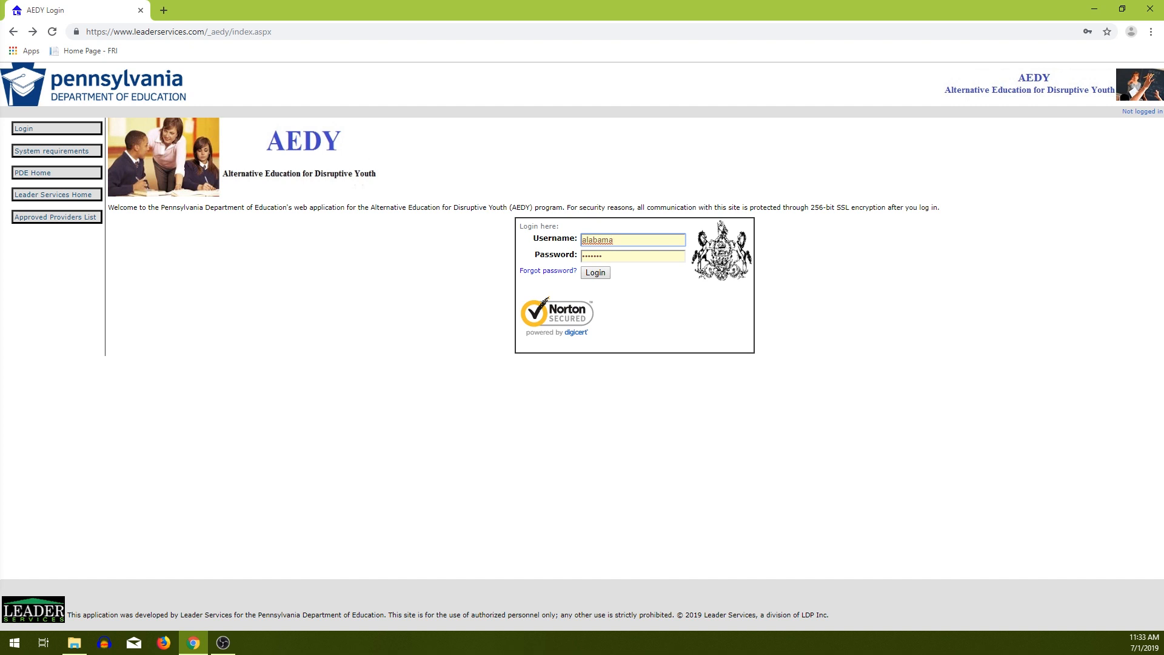
key(Return)
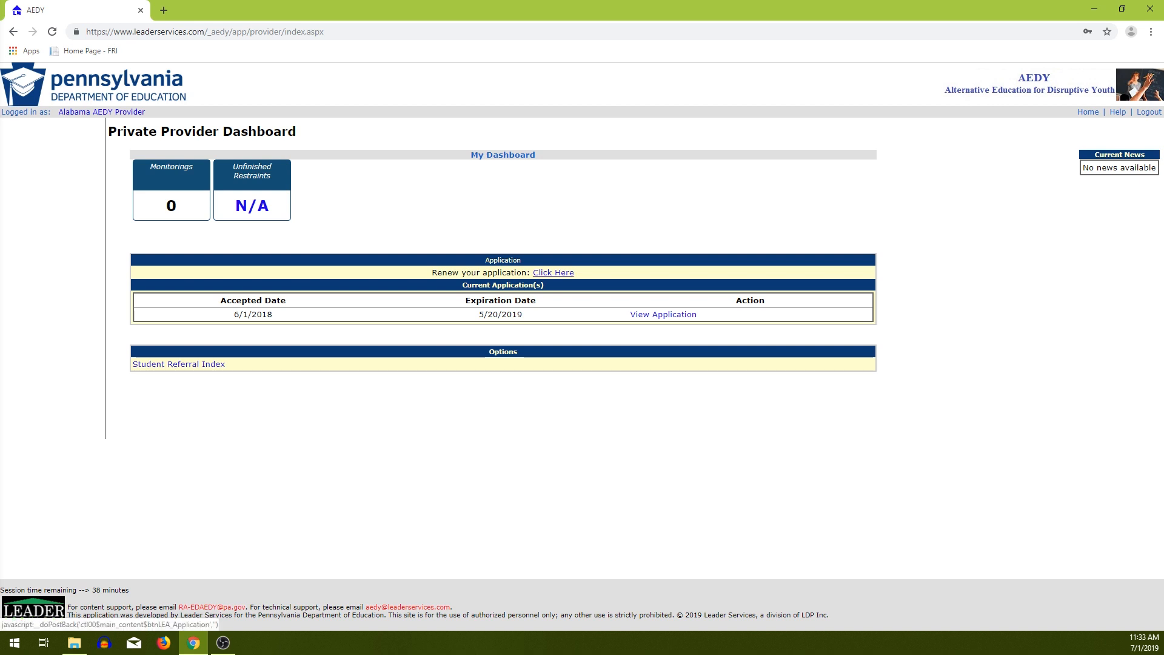
Renew the application and open its Program Year 2019 Contact Information section.
click(553, 272)
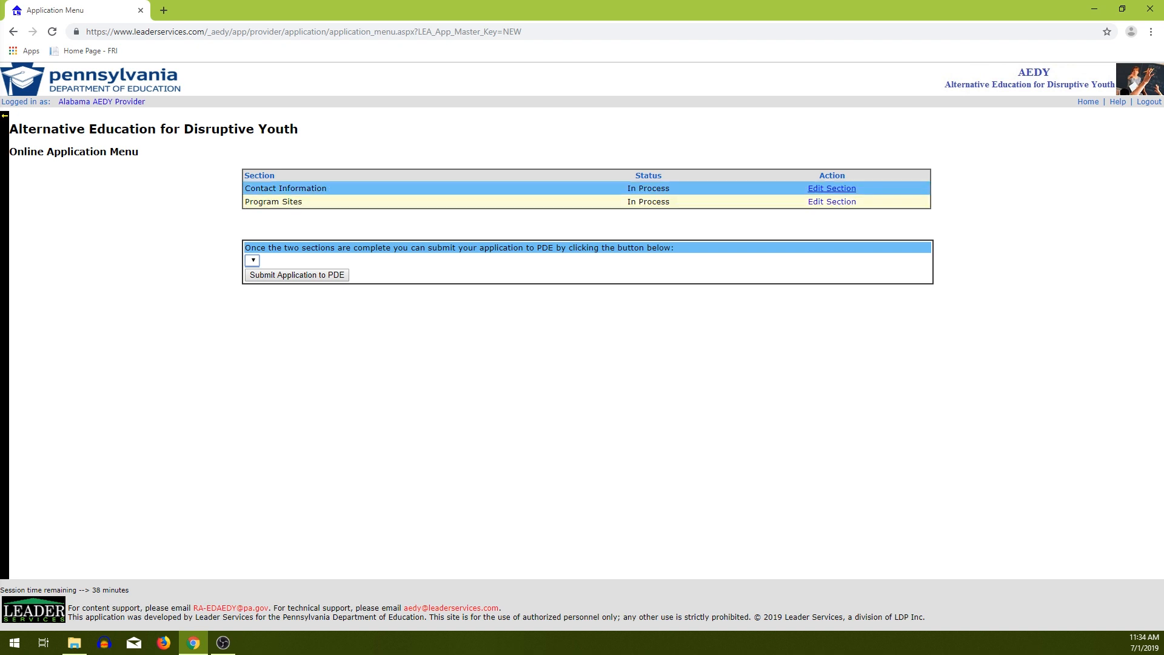
click(832, 188)
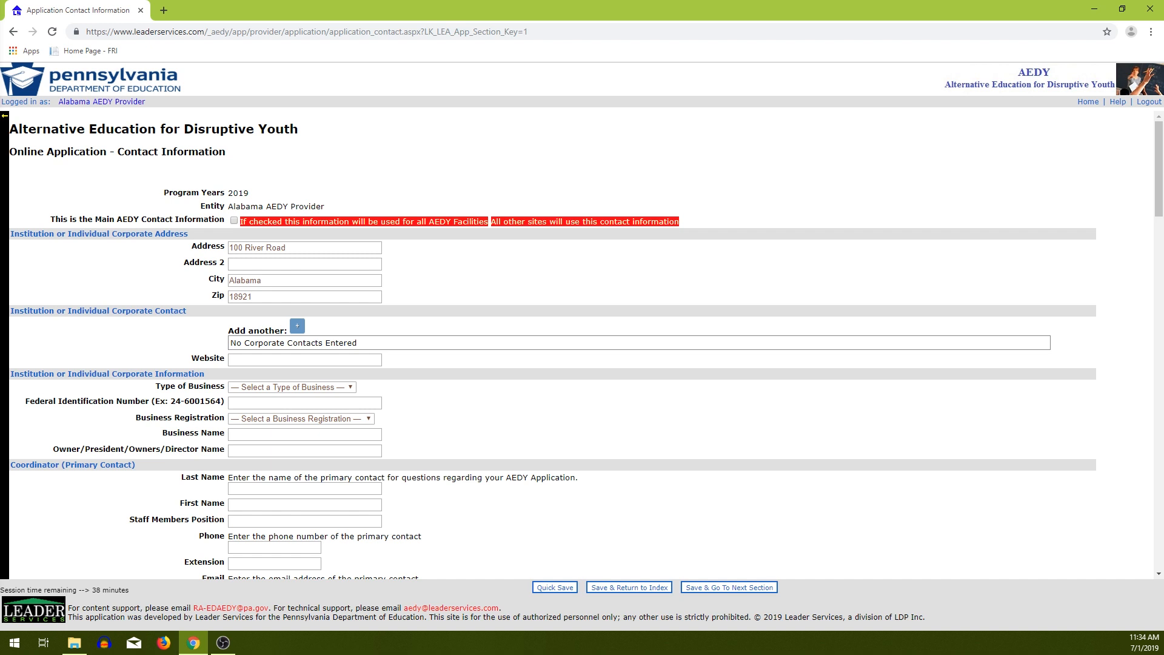
Add and save a corporate contact with last and first name, title CEO, phone and e-mail.
scroll(582, 346, down, 2)
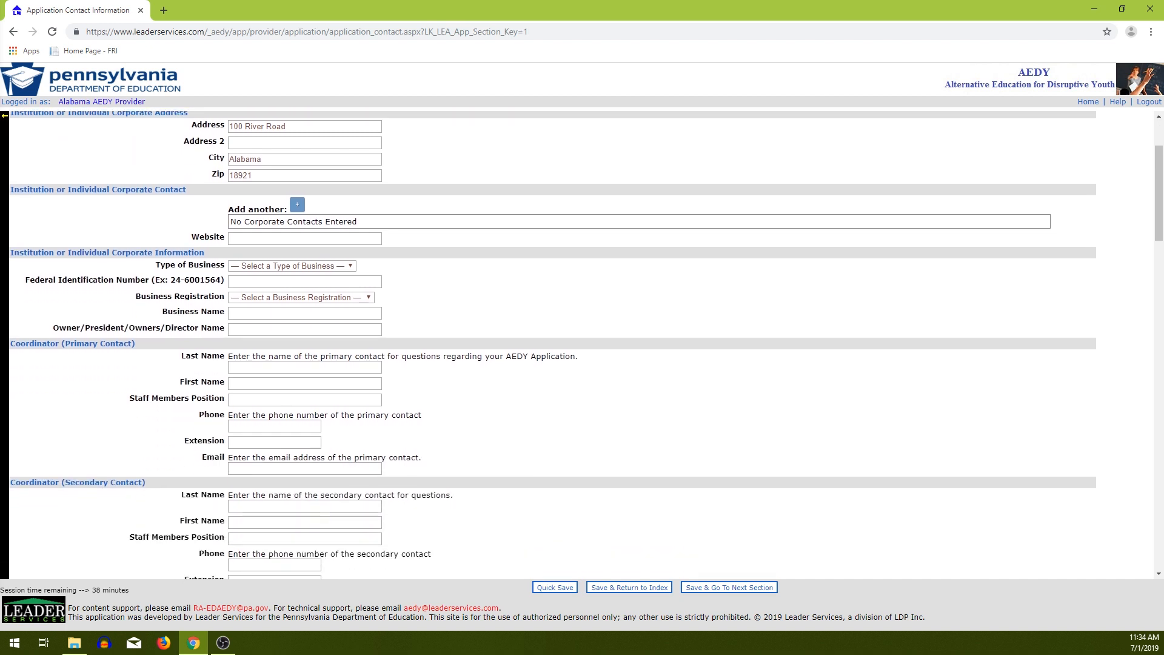
click(297, 205)
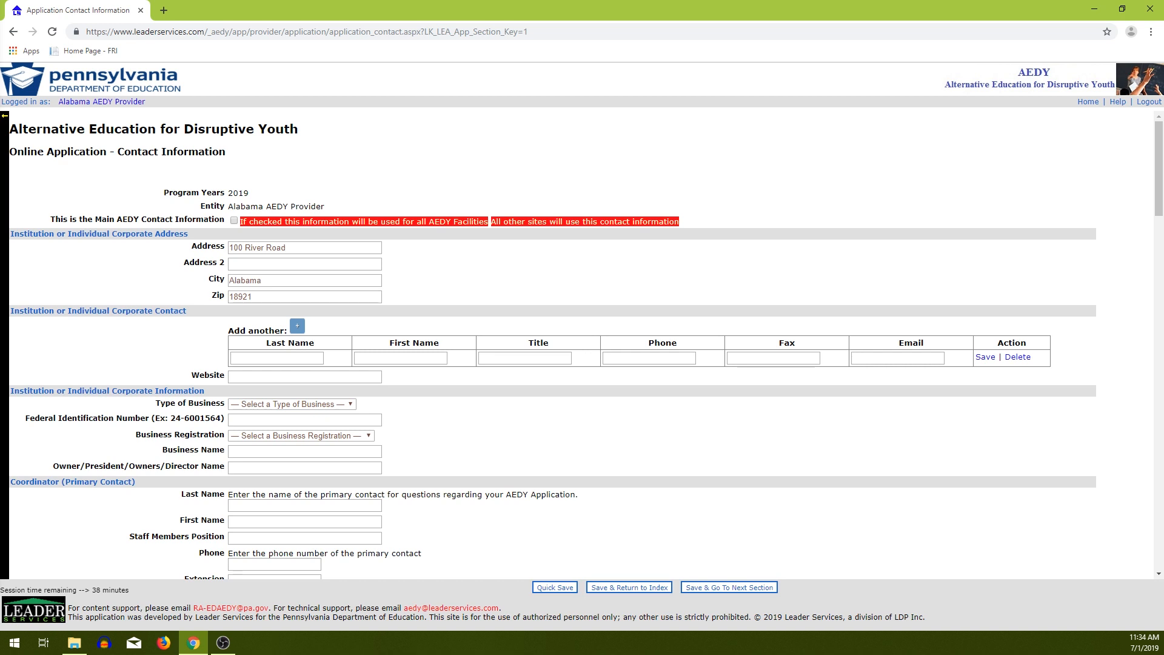
click(278, 359)
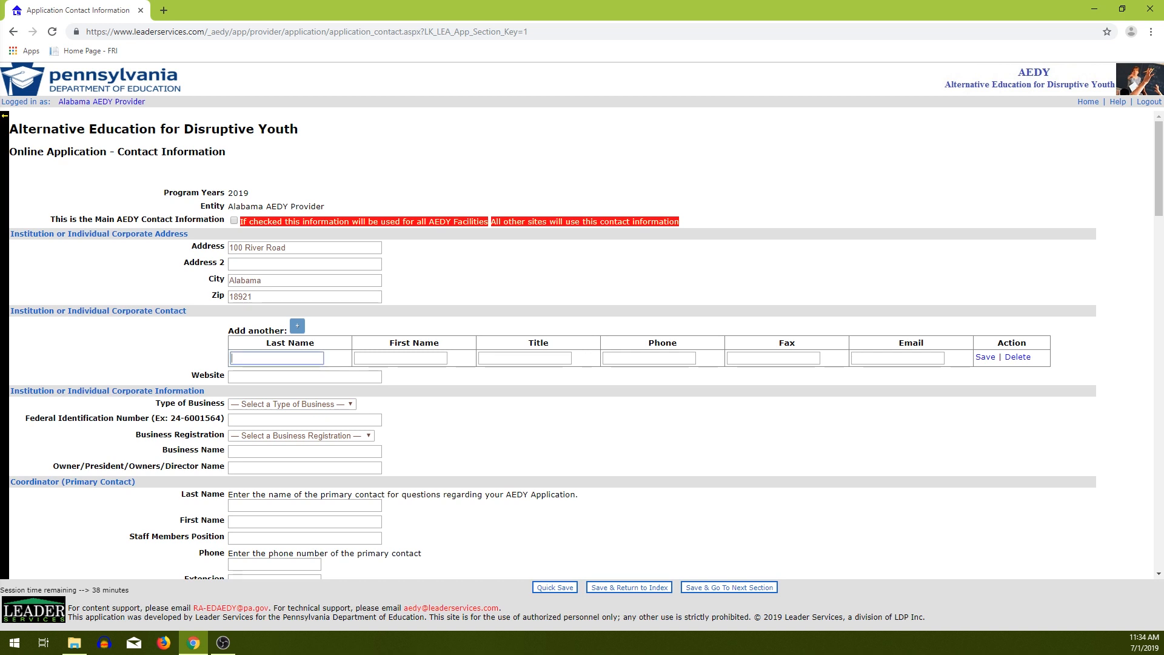
key(Tab)
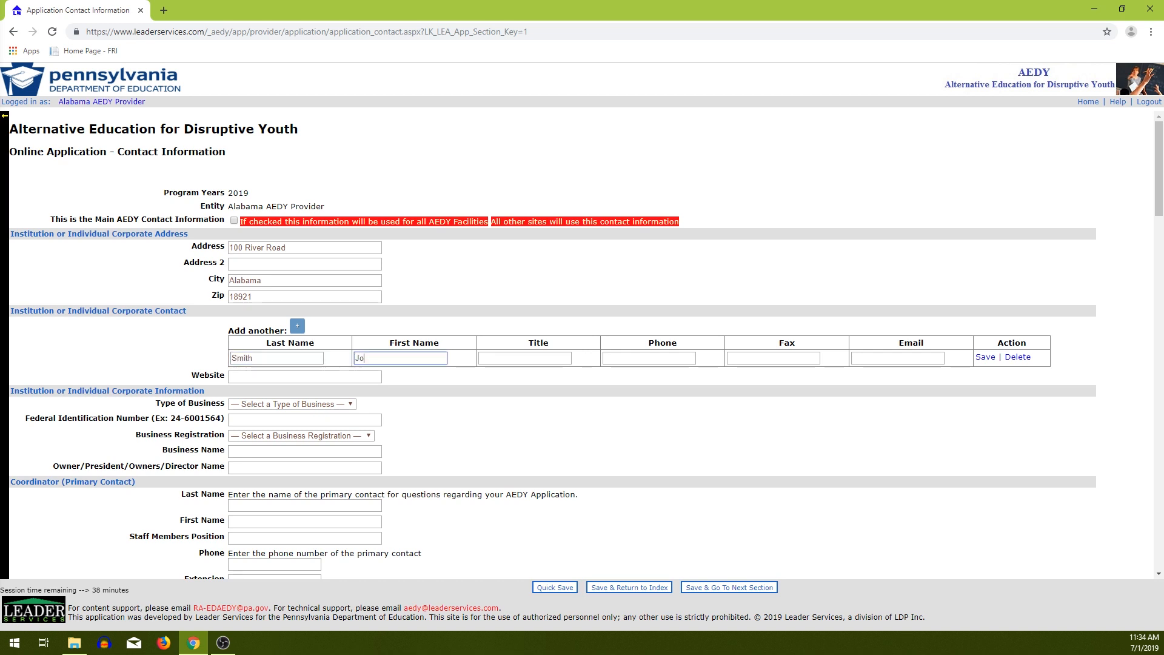
key(Tab)
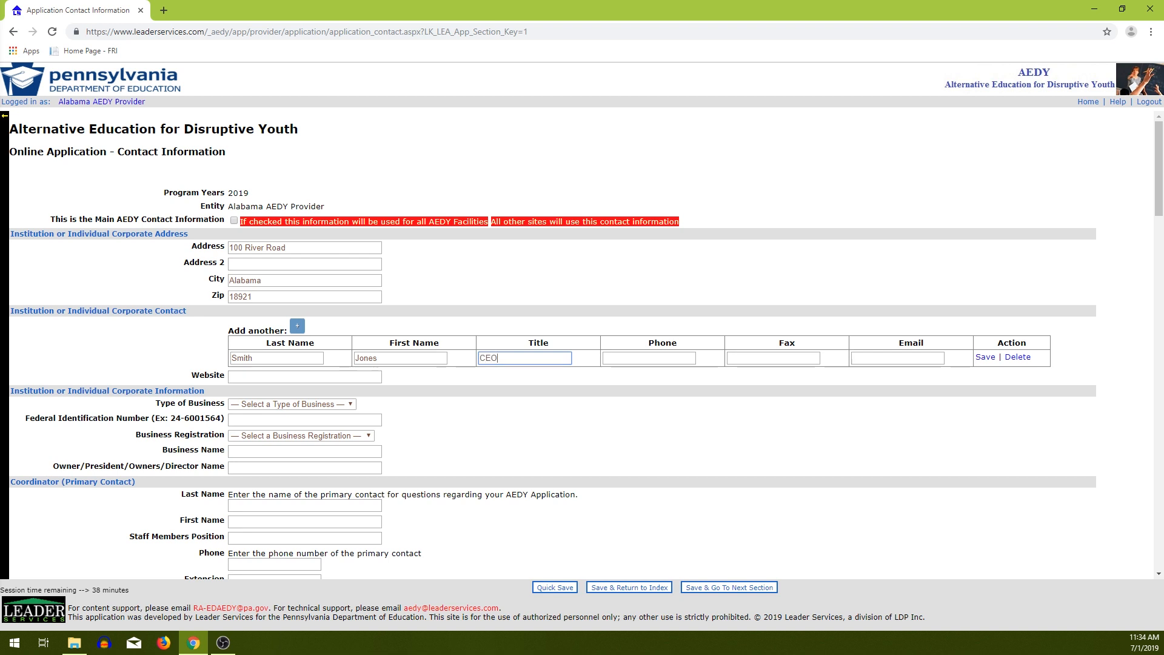
key(Tab)
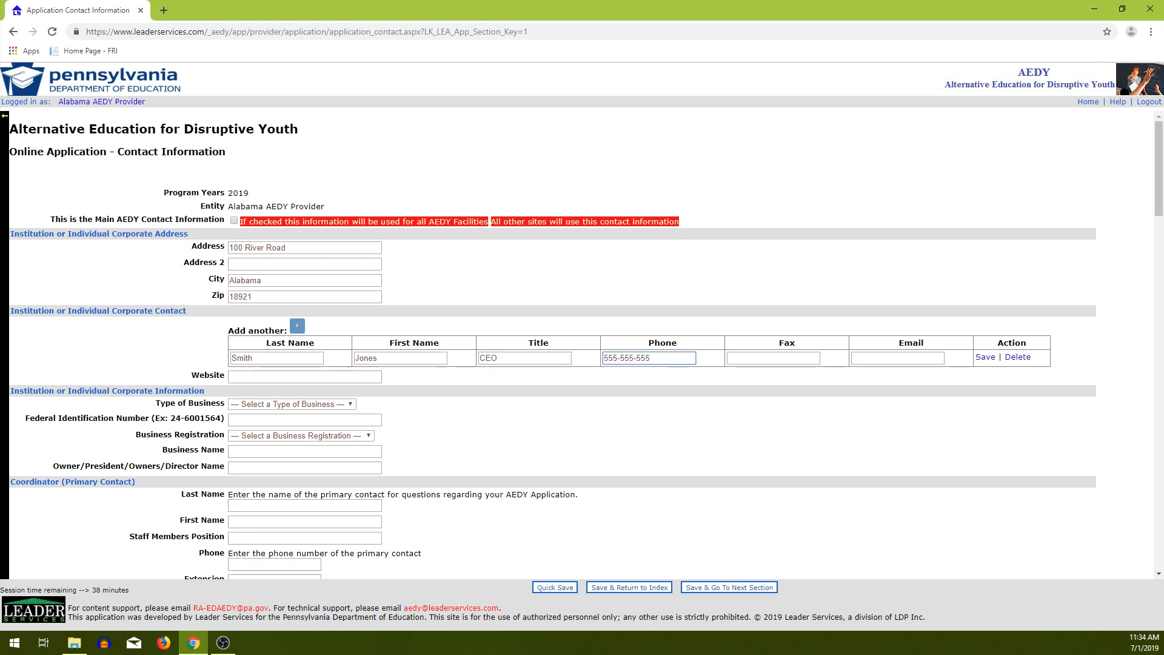
key(Tab)
key(Tab)
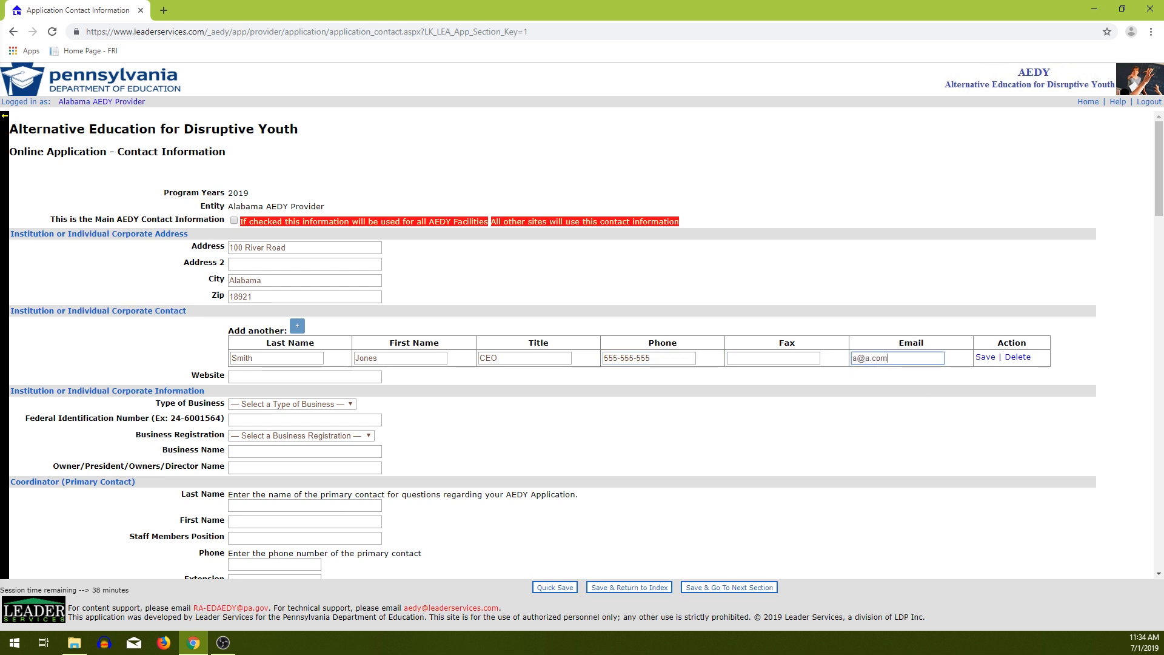
click(986, 357)
click(304, 377)
text(www.)
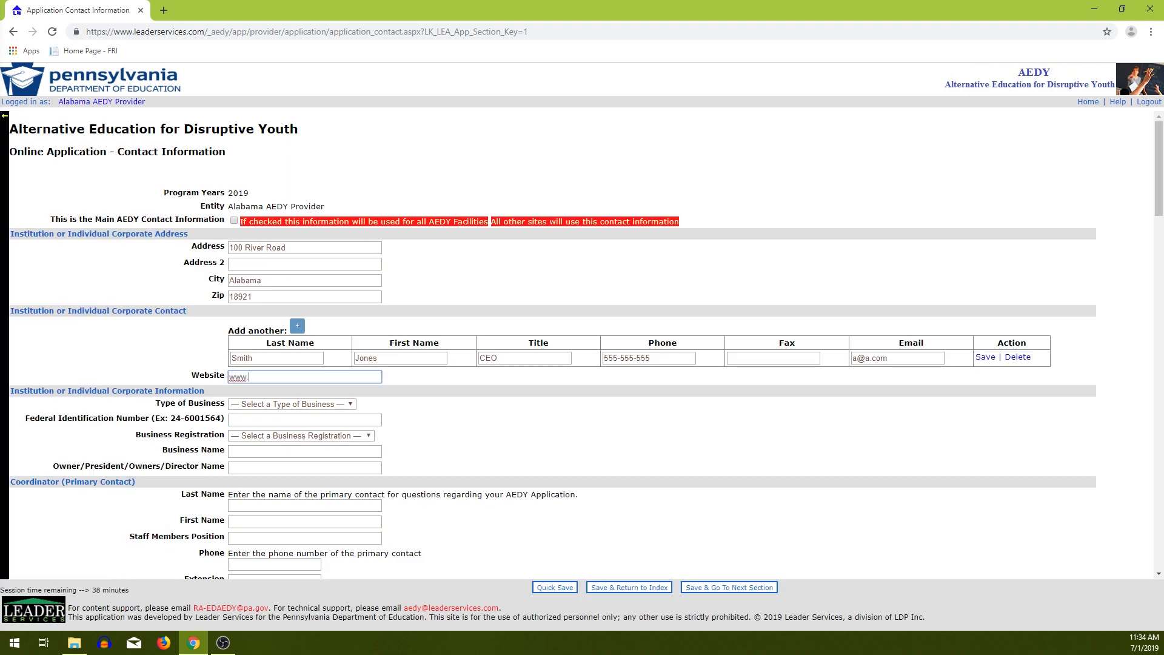
text(yahoo.com)
scroll(582, 345, down, 1)
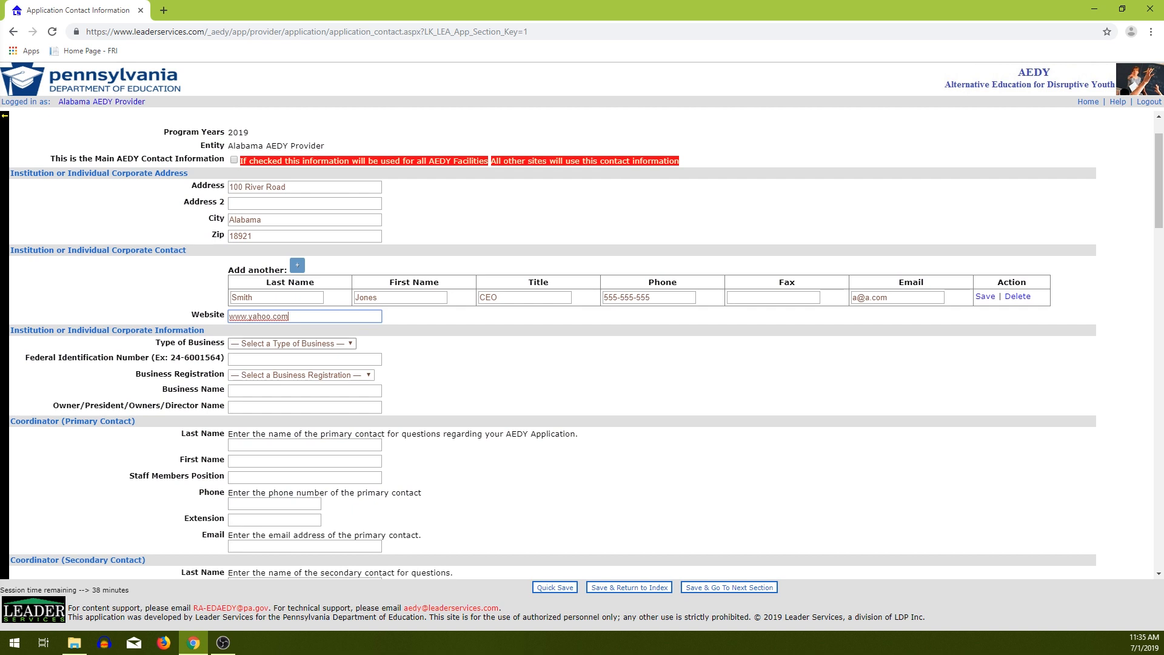
click(291, 343)
click(291, 399)
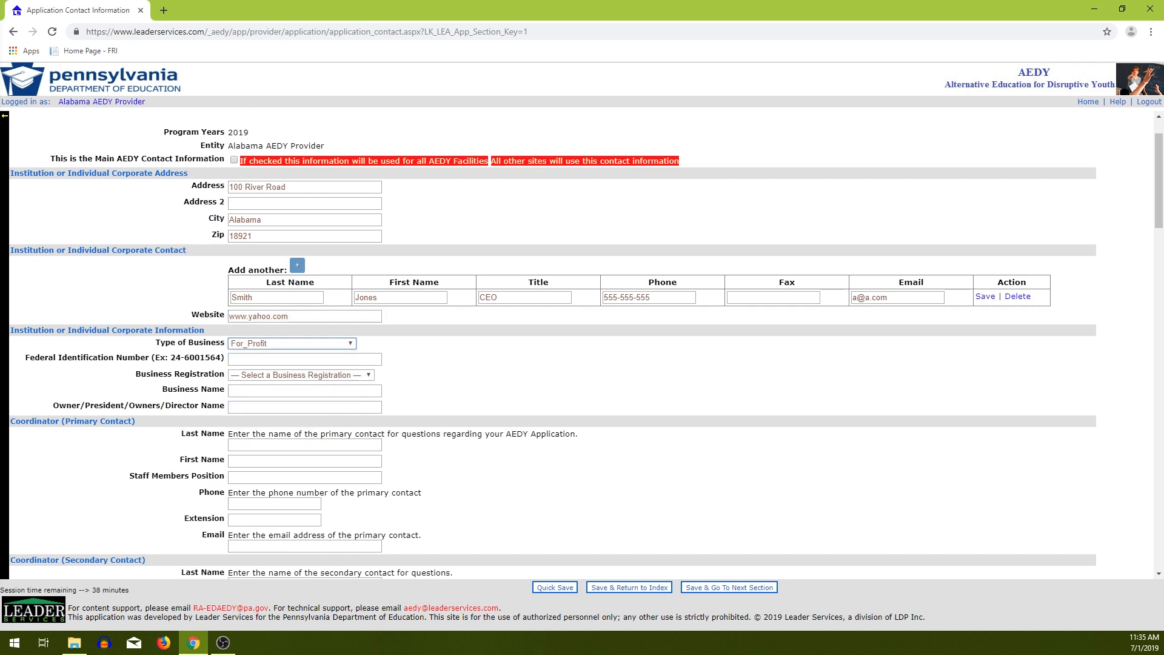
Enter the Federal ID, Proprietorship registration, business name 'AEDY Inc' and the owner's name.
click(304, 360)
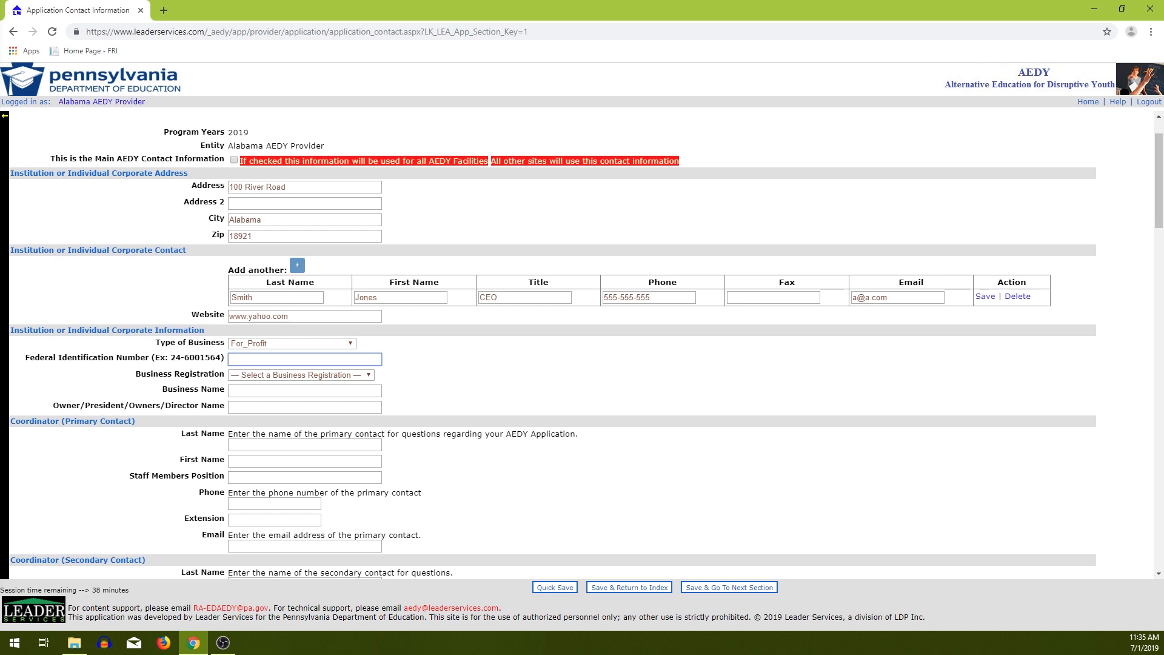
text(11-1111111)
key(Tab)
key(alt+Down)
key(Down)
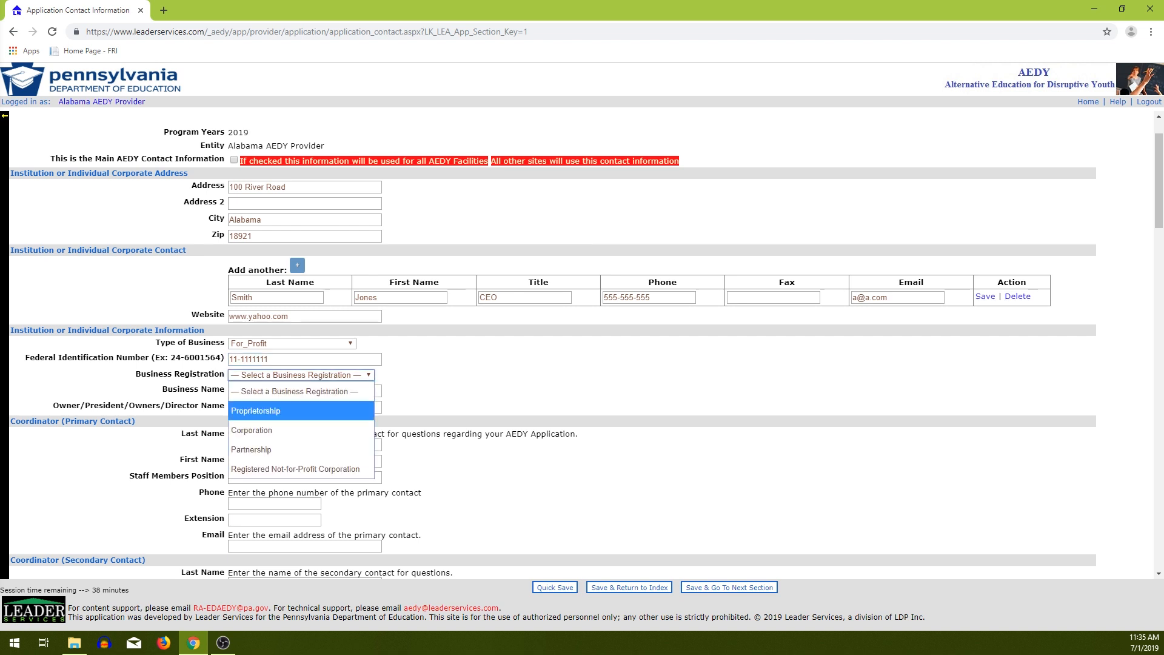
key(Return)
key(Tab)
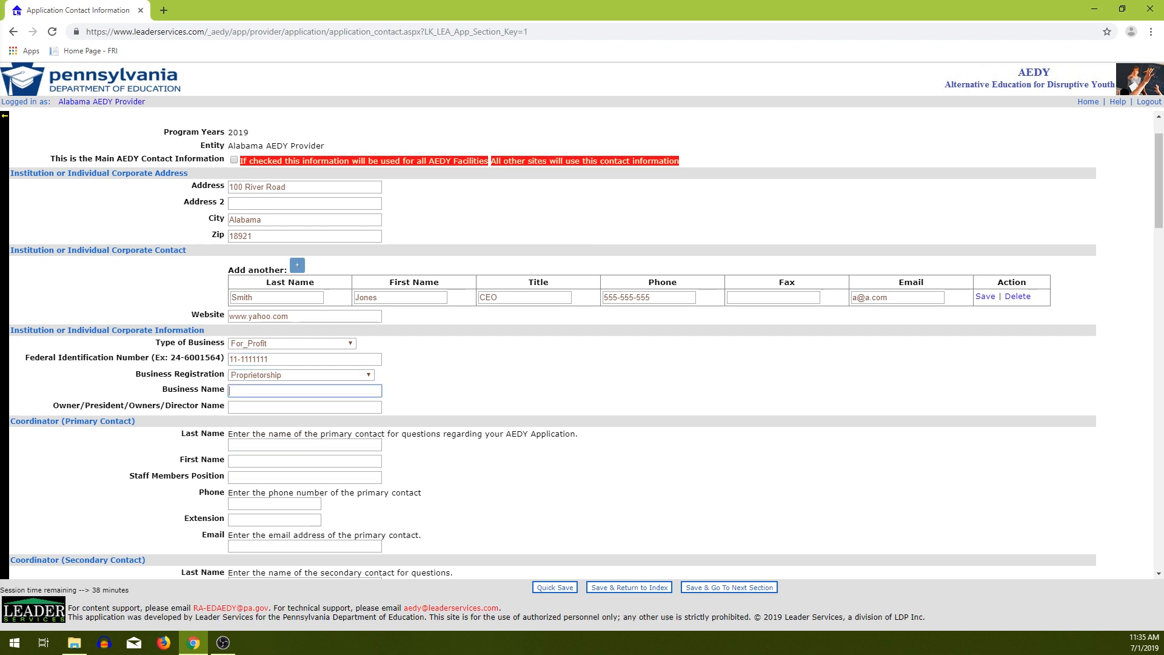
text(AEDY Inc)
scroll(582, 346, down, 1)
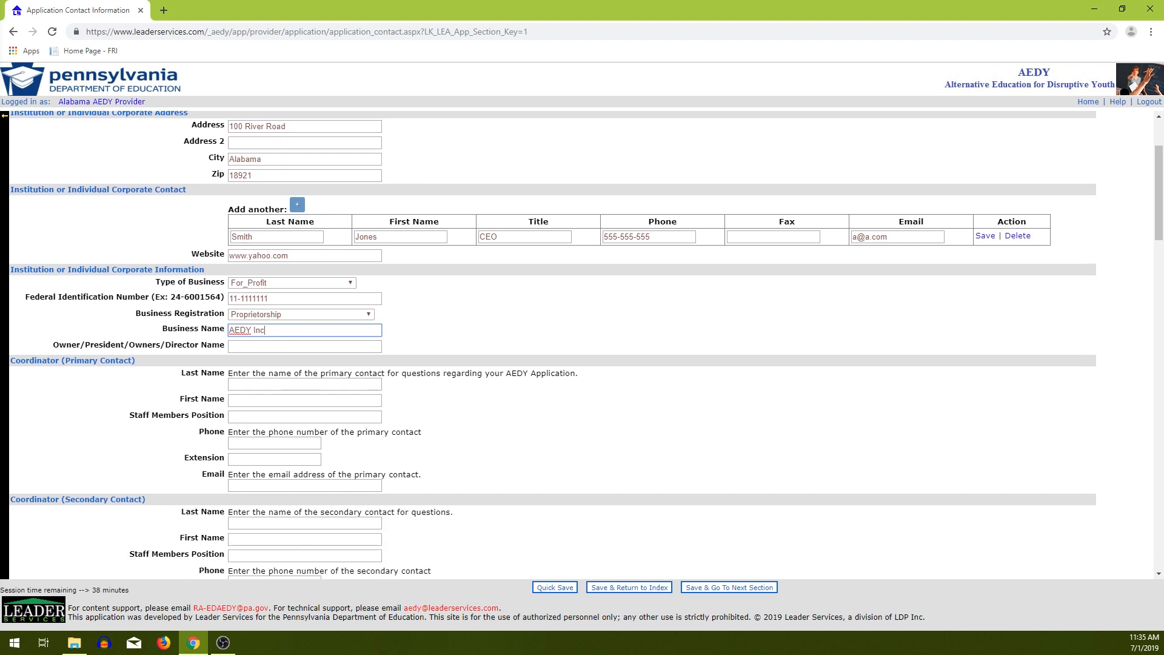
key(Tab)
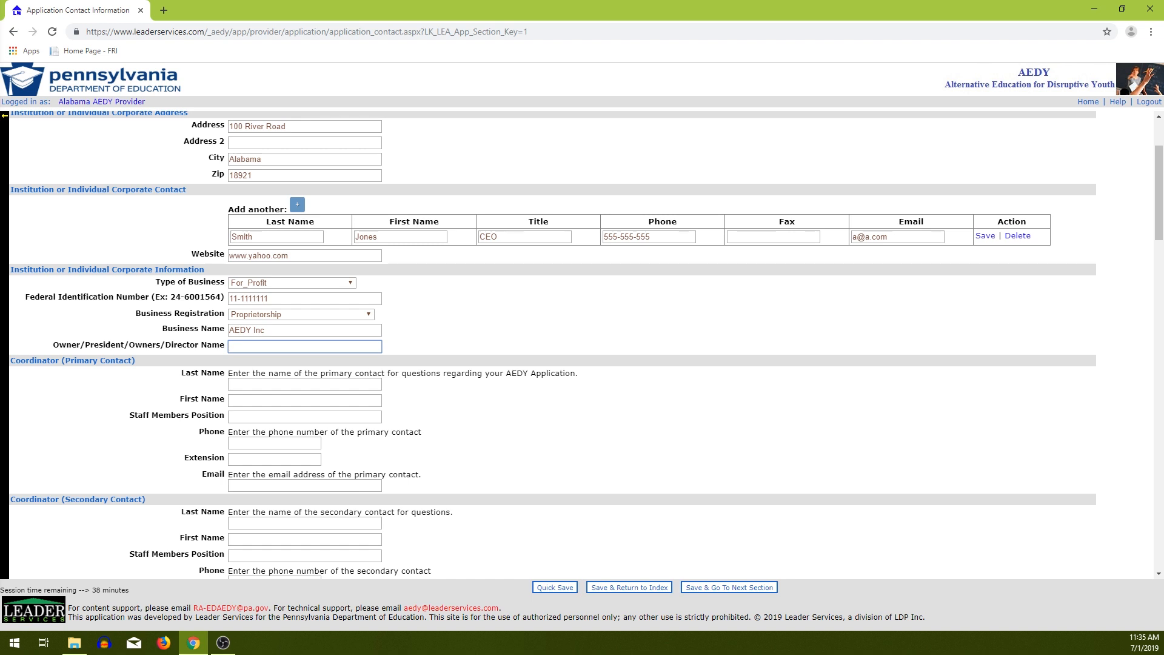
scroll(546, 340, down, 1)
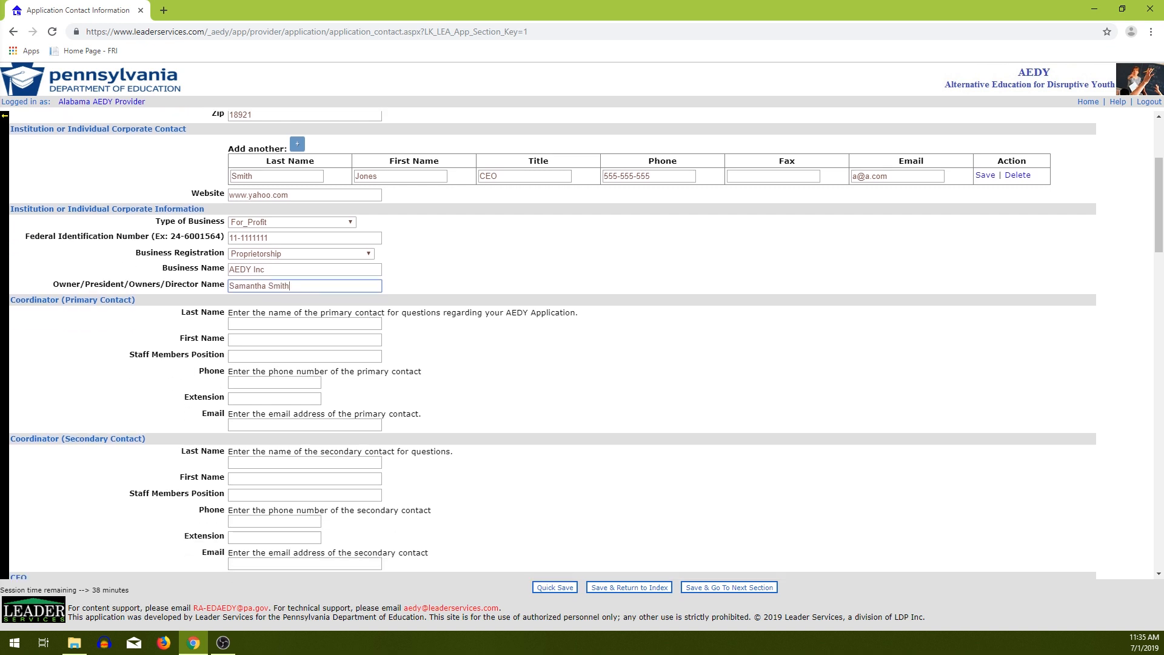
Fill the primary contact's last and first name, Special Ed Director position, phone and email.
click(305, 324)
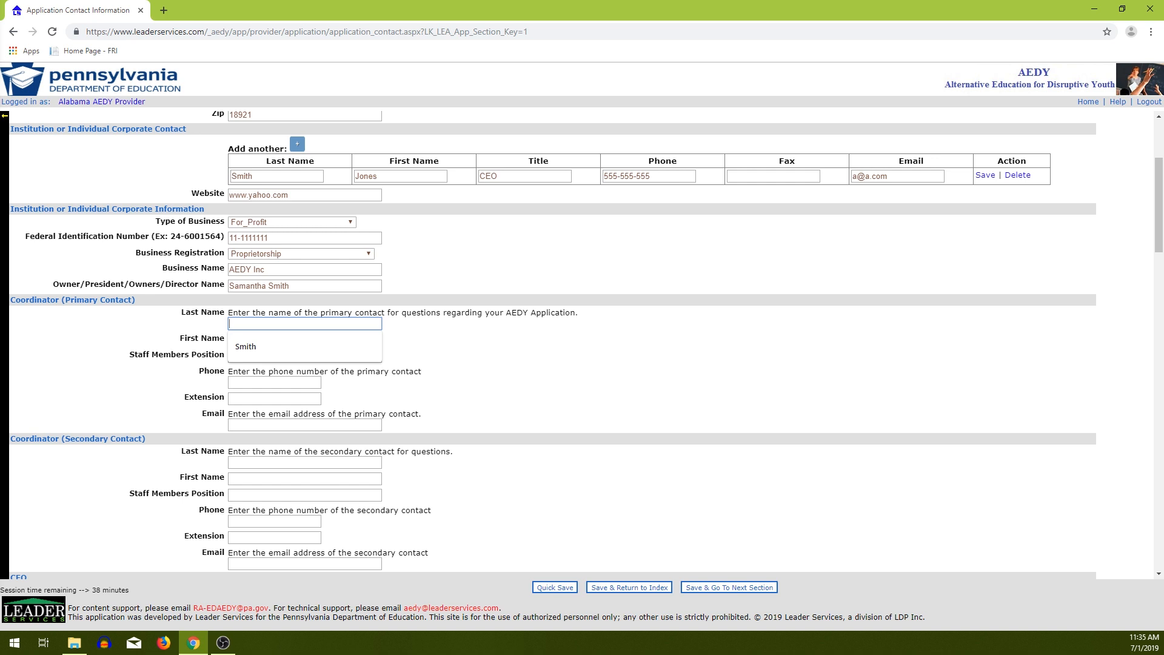
key(Down)
key(Return)
key(Tab)
text(James)
key(Tab)
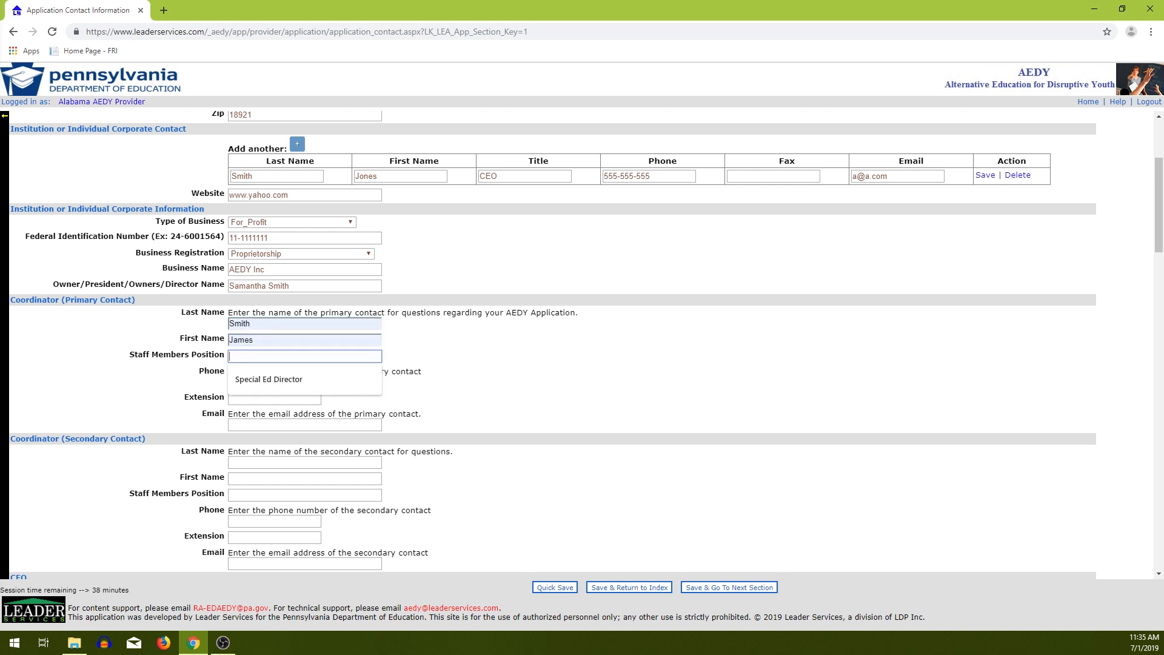
key(Down)
key(Return)
key(Tab)
key(Down)
key(Return)
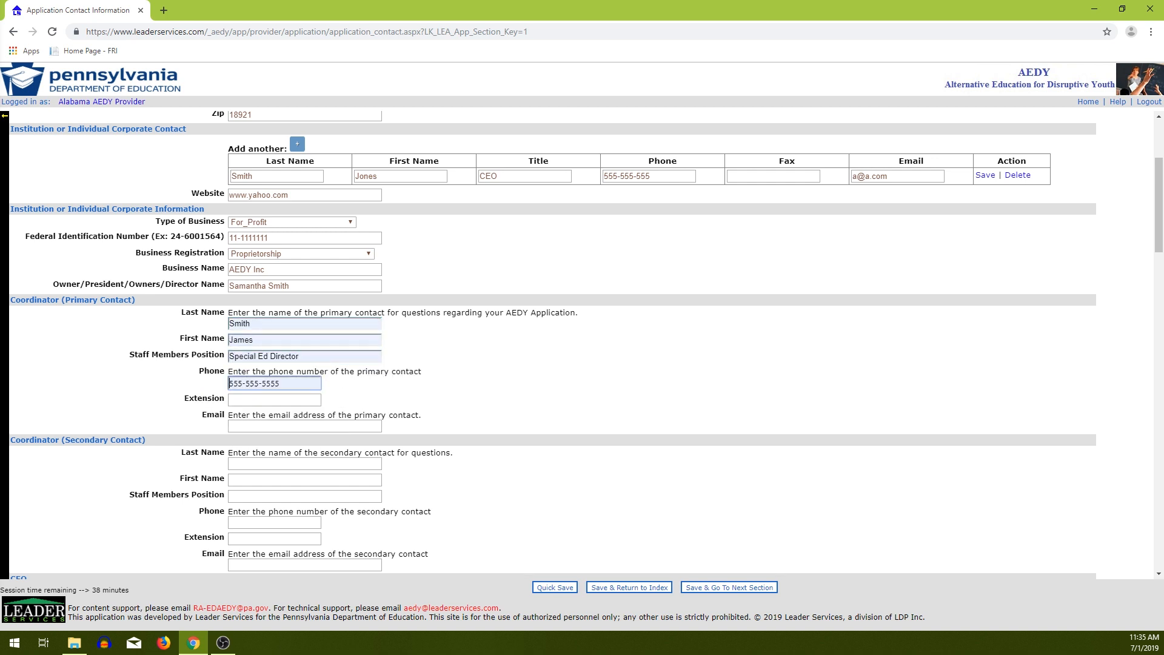
key(Tab)
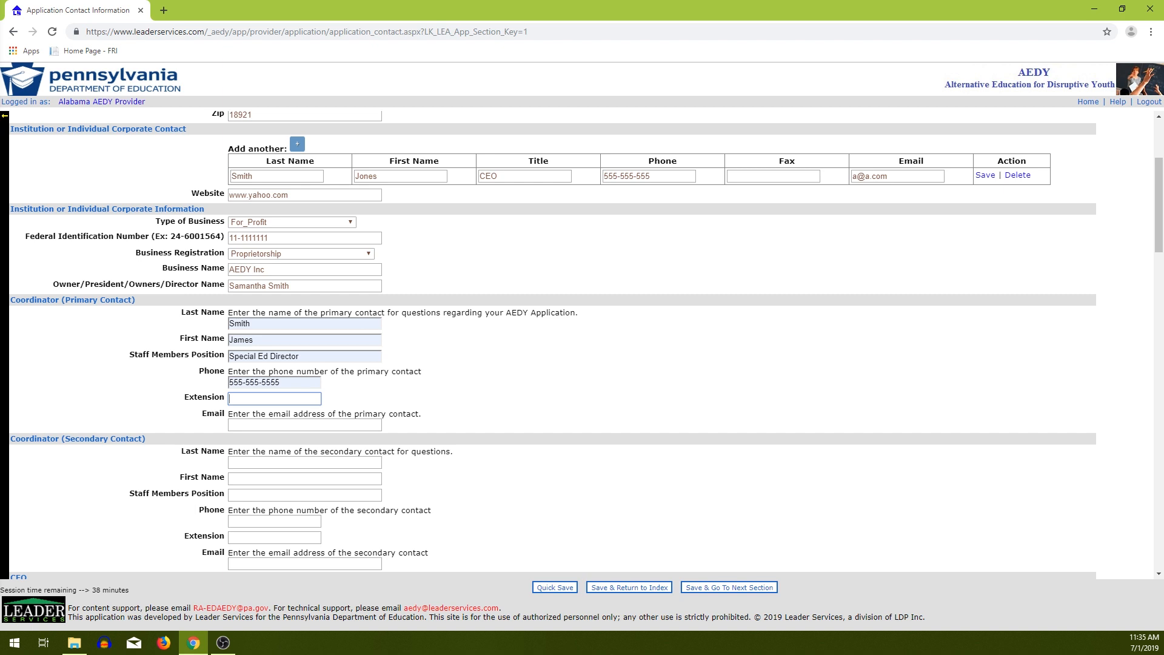
key(Tab)
key(Down)
key(Return)
Fill the CEO's name, phone and email from suggestions and certify Educator Discipline Act compliance.
scroll(554, 345, down, 2)
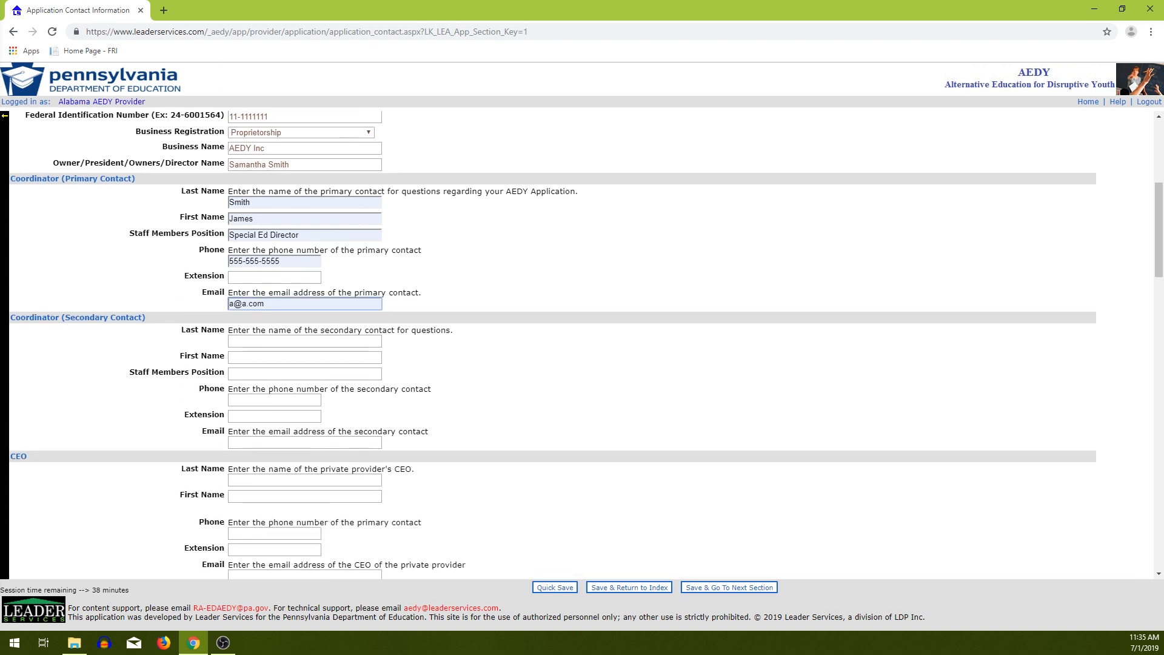
scroll(553, 346, down, 1)
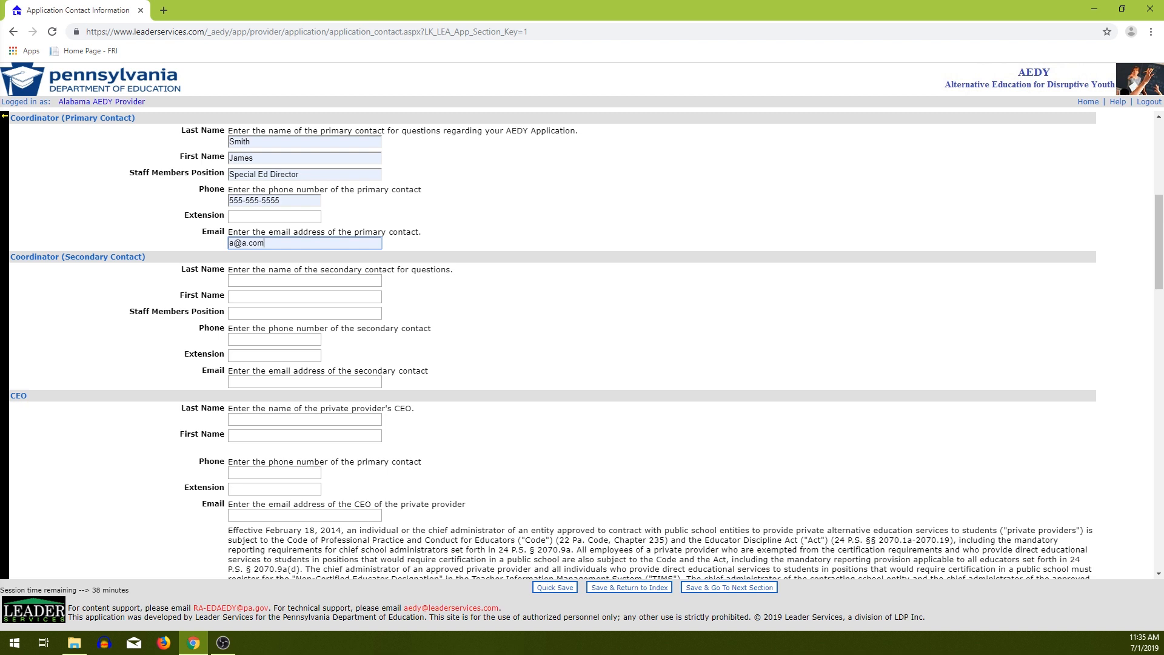
scroll(553, 346, down, 3)
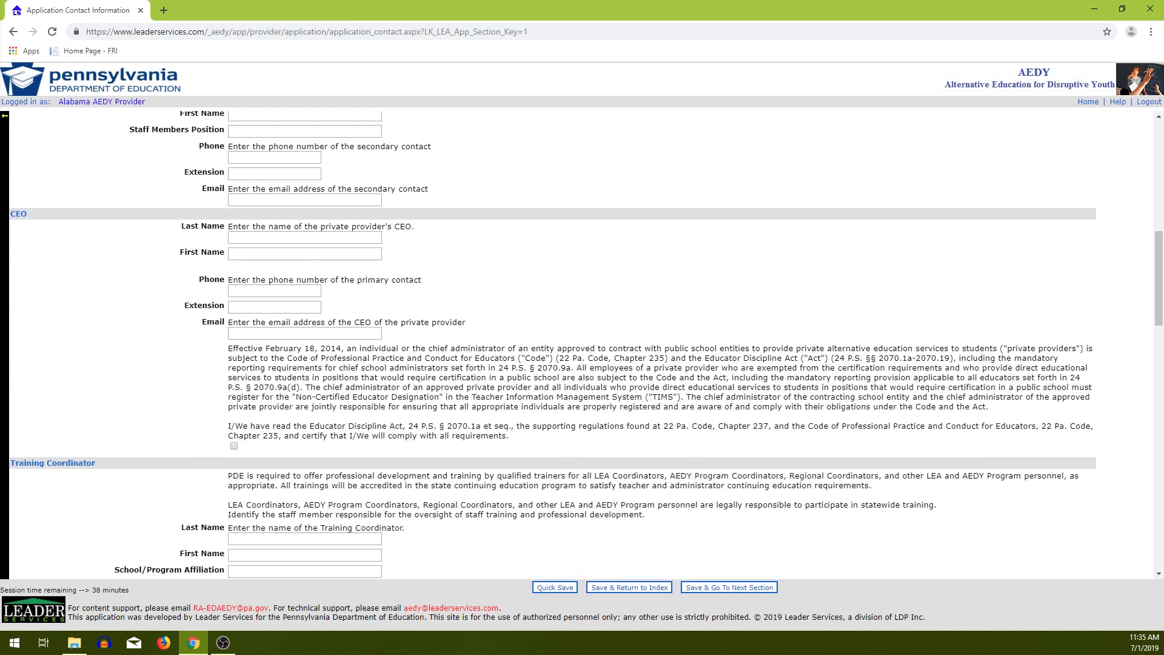
click(305, 238)
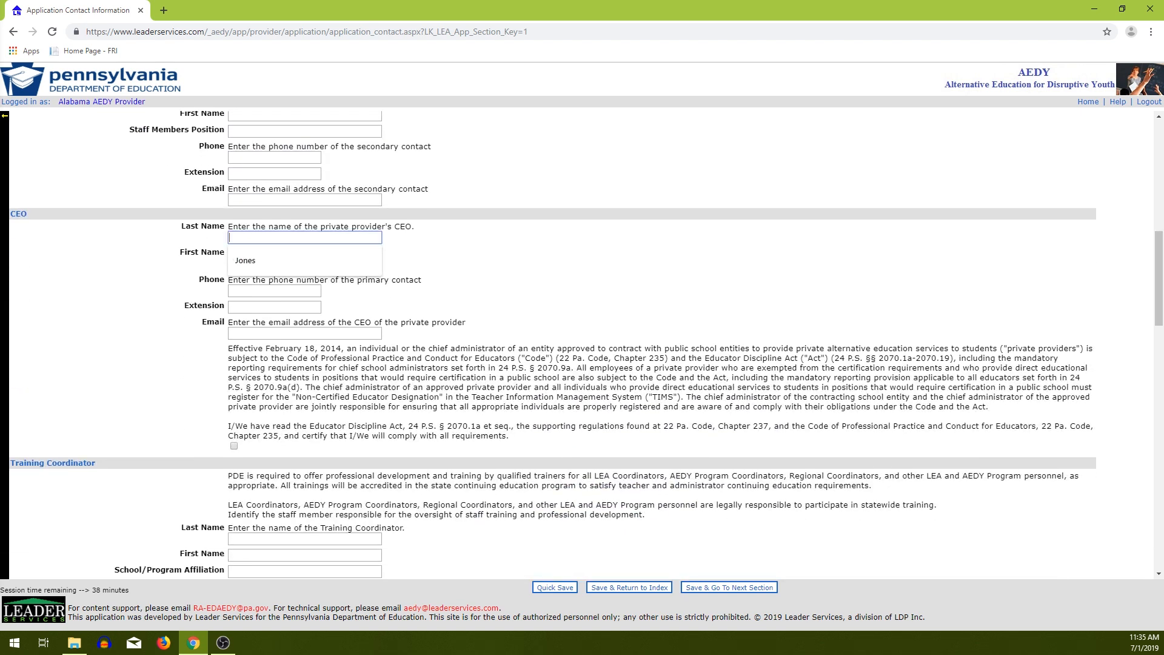
click(261, 261)
click(305, 254)
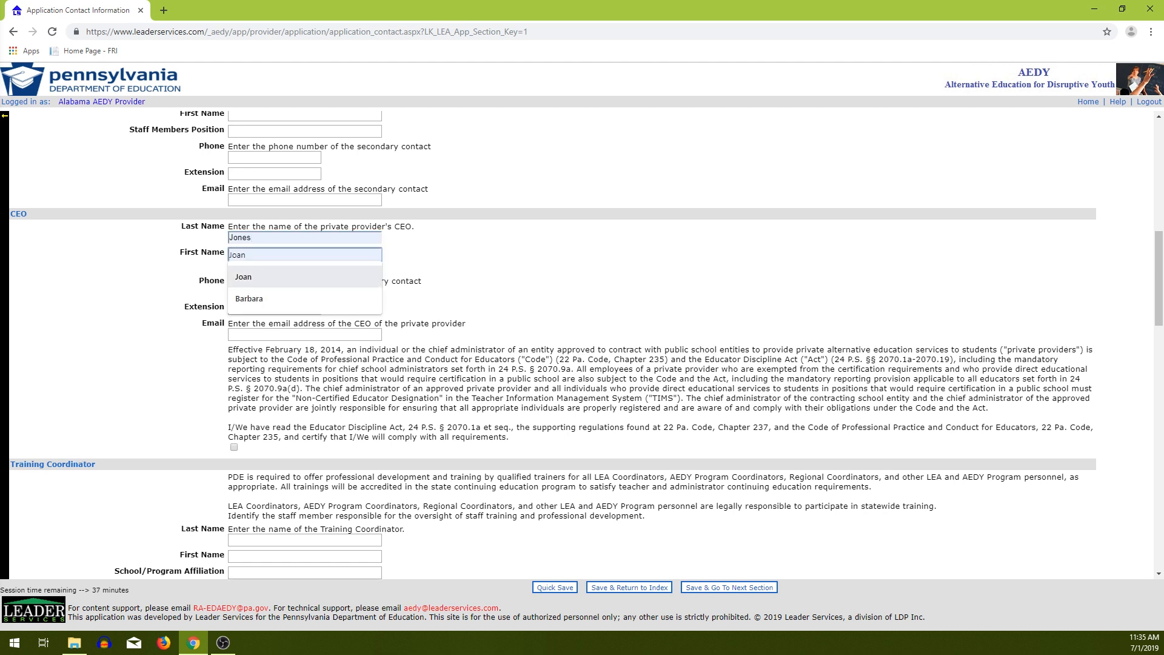
click(261, 277)
click(274, 292)
click(260, 335)
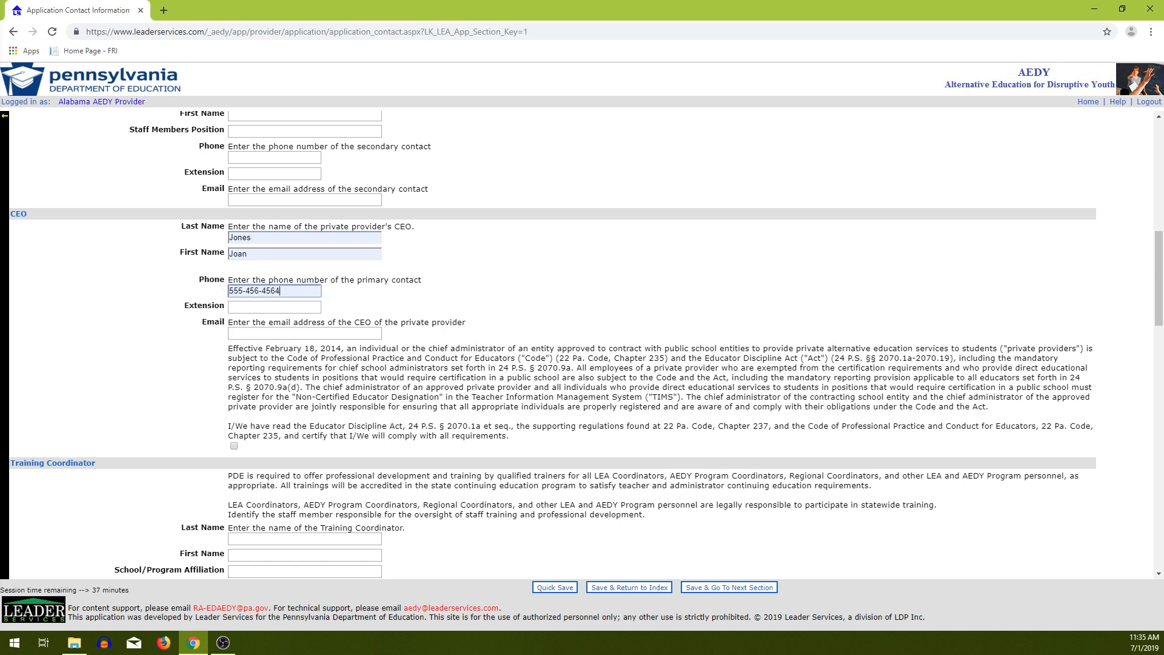
click(305, 333)
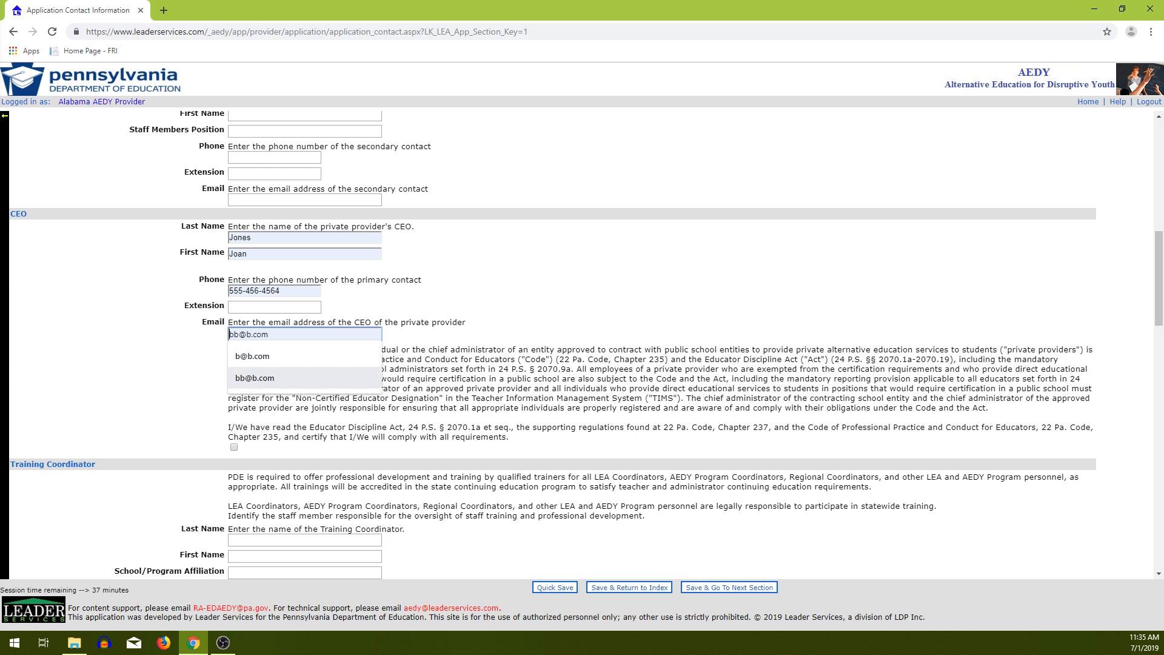
click(261, 377)
scroll(553, 345, down, 1)
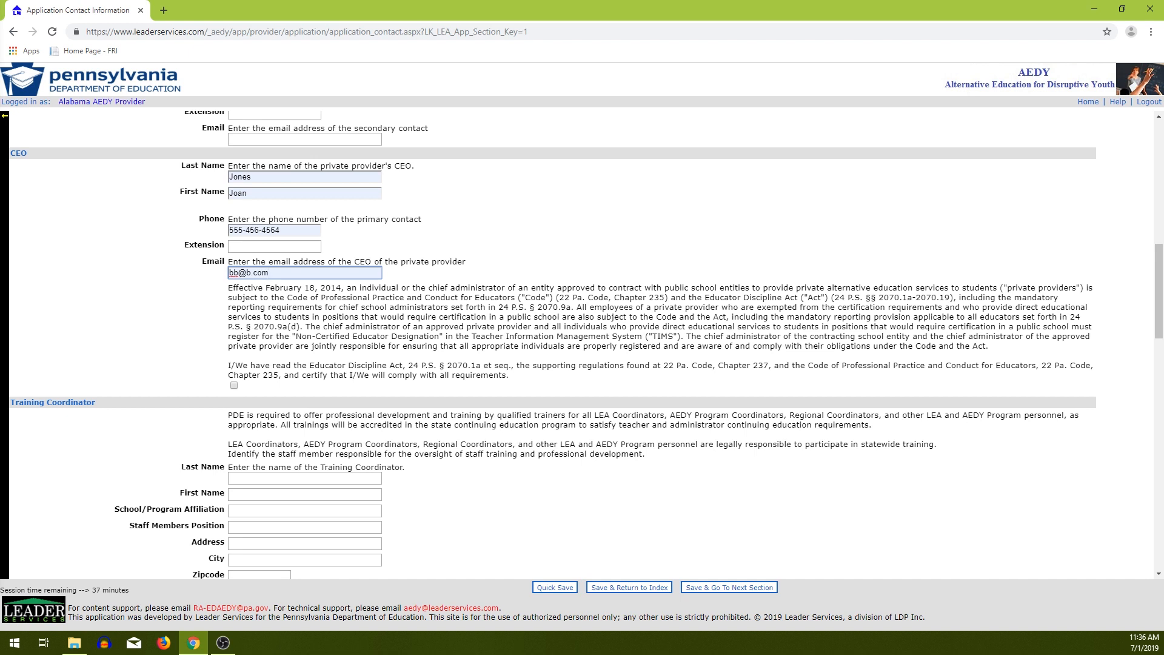
click(234, 385)
Fill the Training Coordinator's last and first name, ABC school affiliation and Coordinator position.
scroll(553, 346, down, 3)
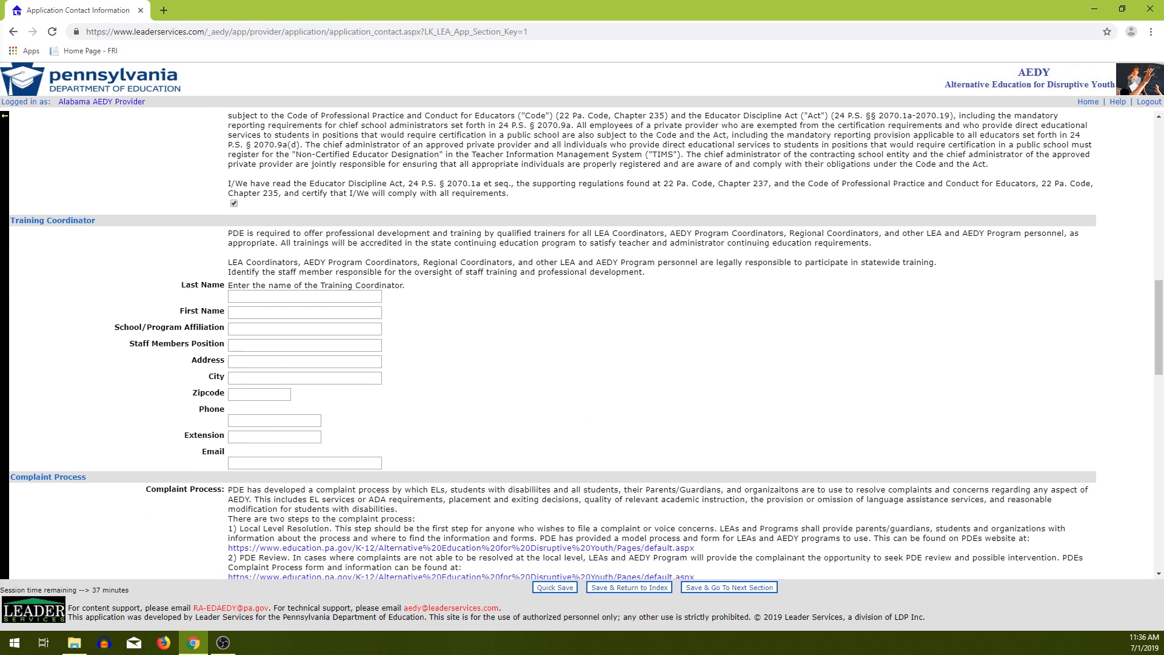
click(304, 297)
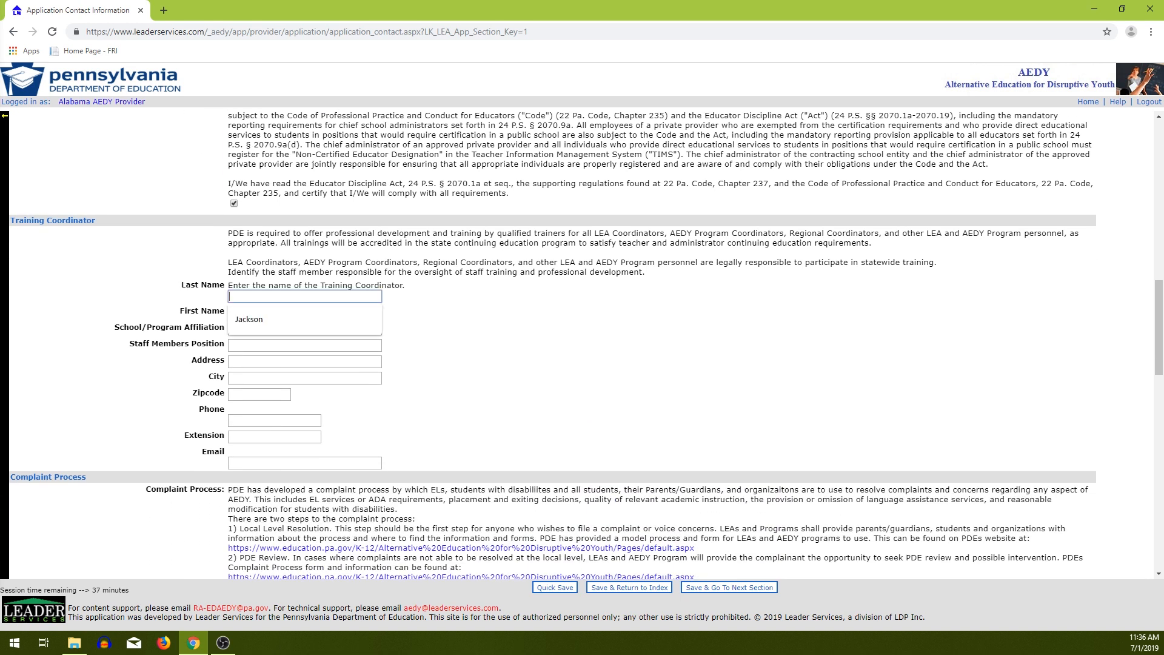
click(291, 320)
click(304, 313)
click(291, 335)
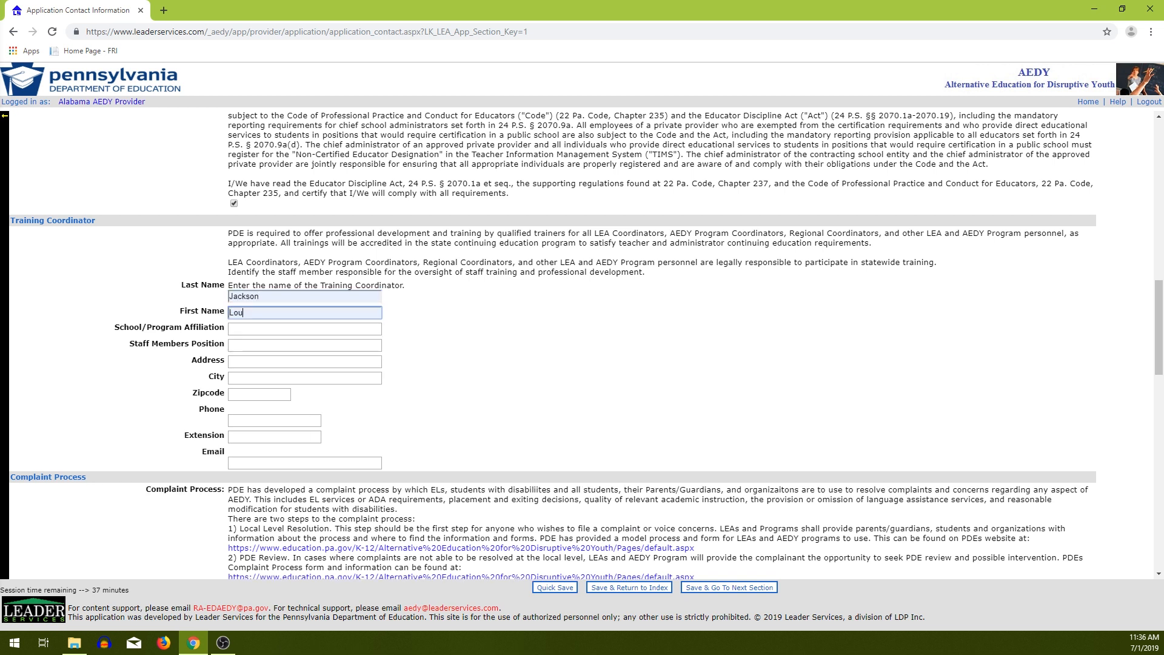
click(305, 329)
click(291, 352)
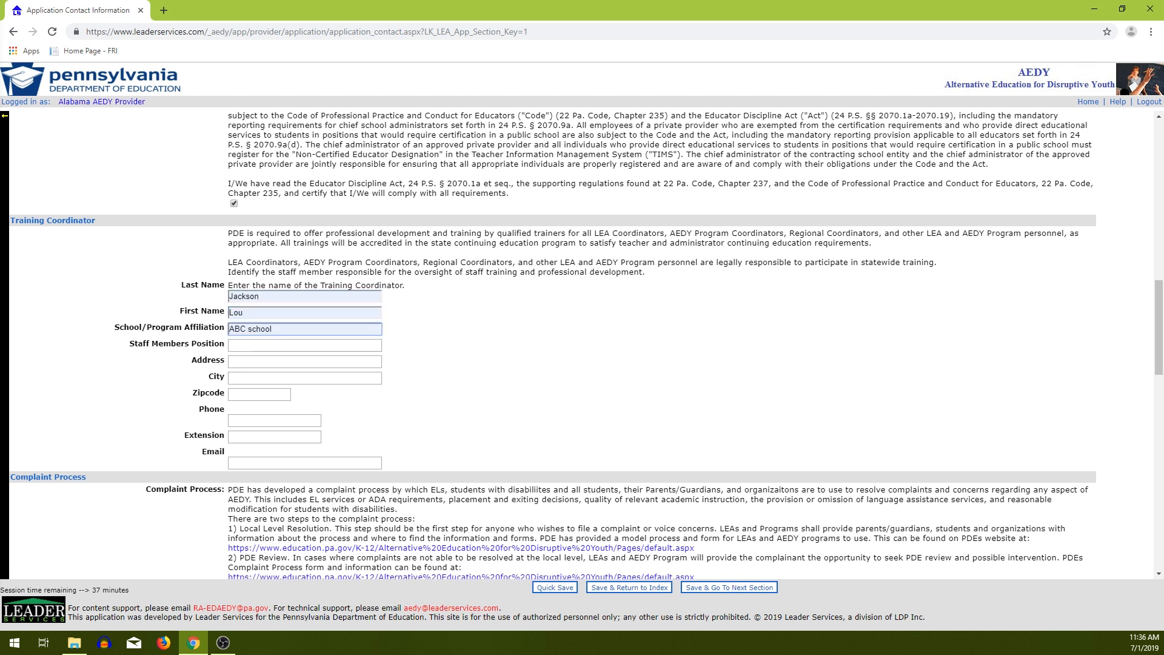
click(304, 345)
click(263, 368)
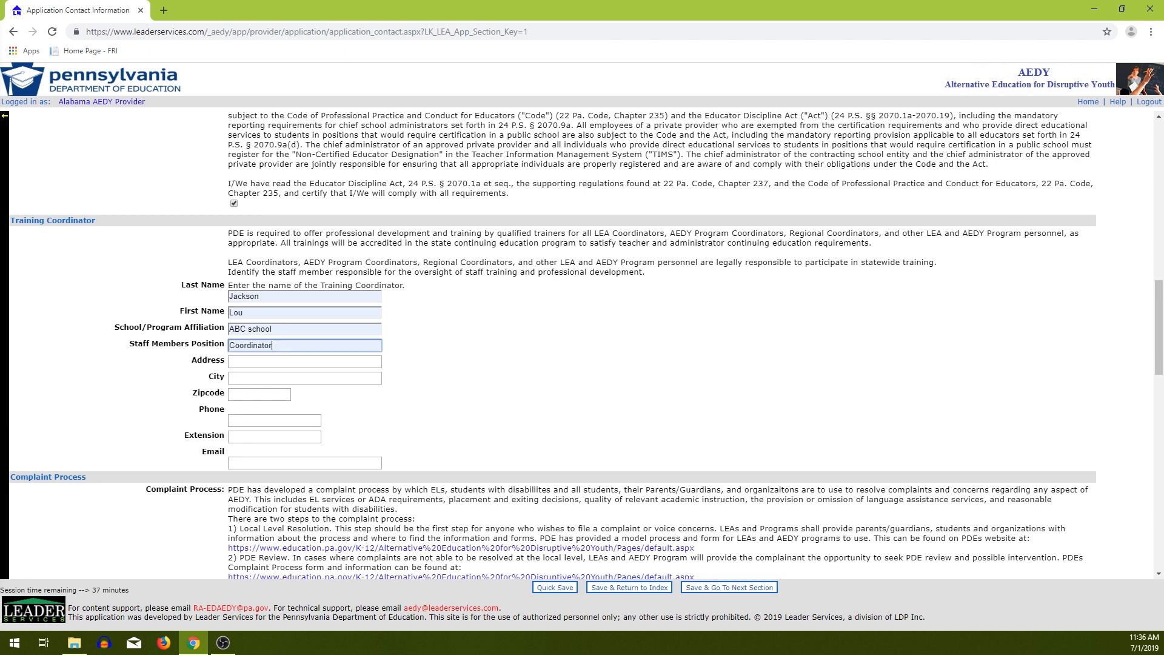
Fill the coordinator's street address, city Hazleton, zipcode, phone and email from suggestions.
click(304, 362)
click(261, 385)
click(304, 377)
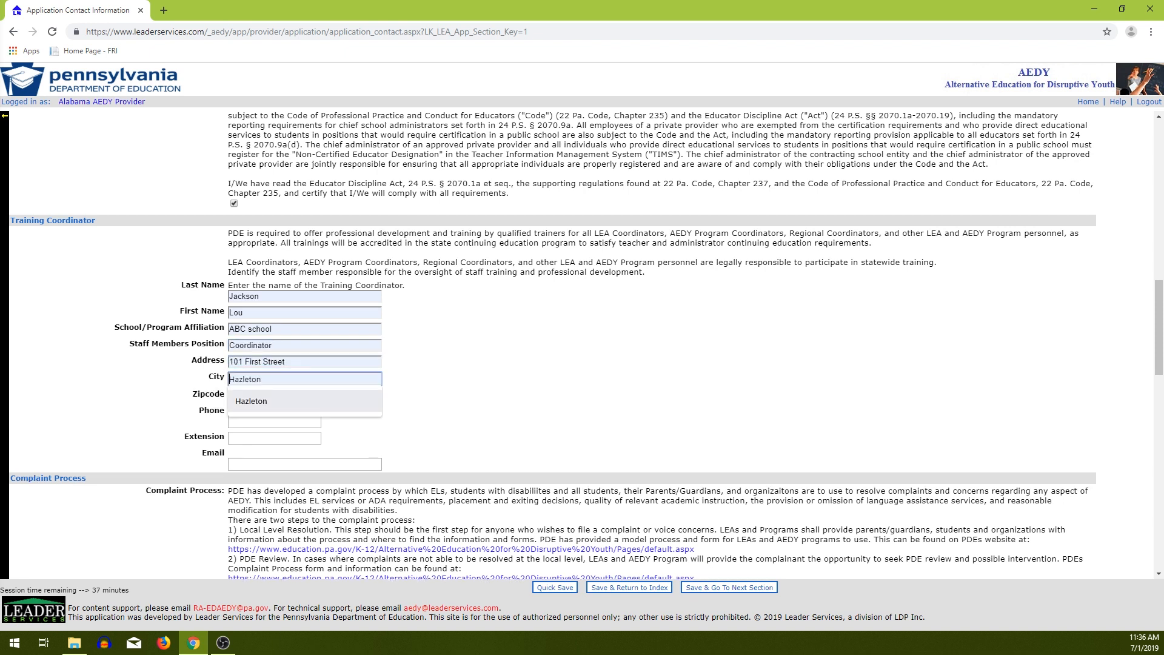
click(261, 400)
click(259, 395)
click(250, 417)
click(274, 421)
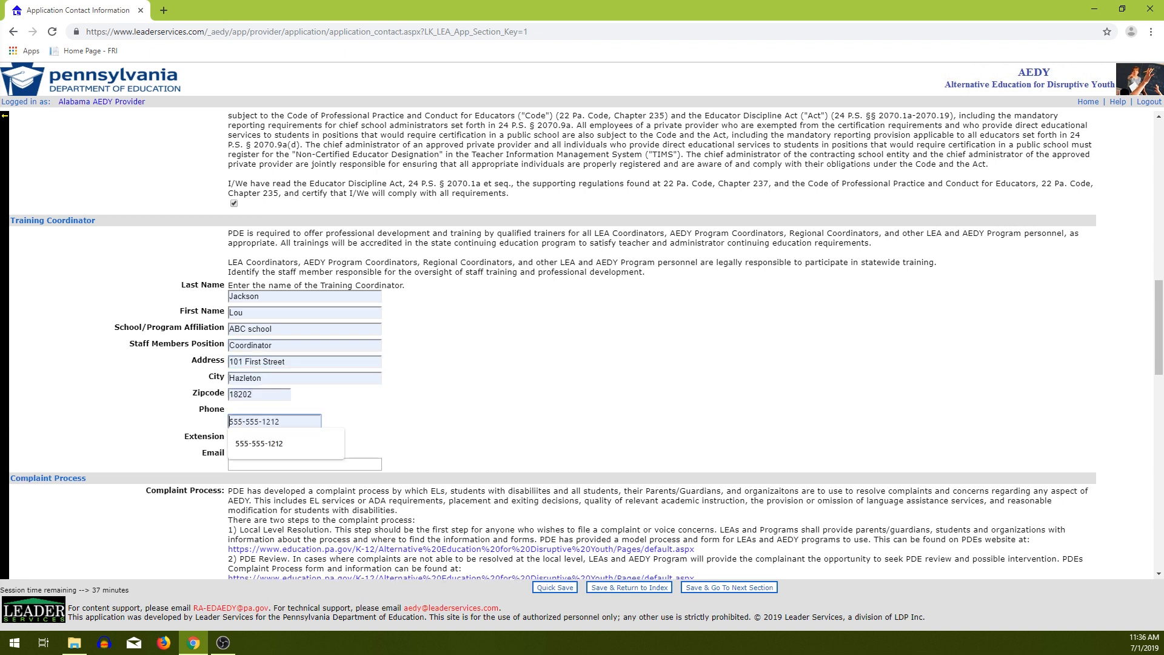
click(261, 443)
click(304, 462)
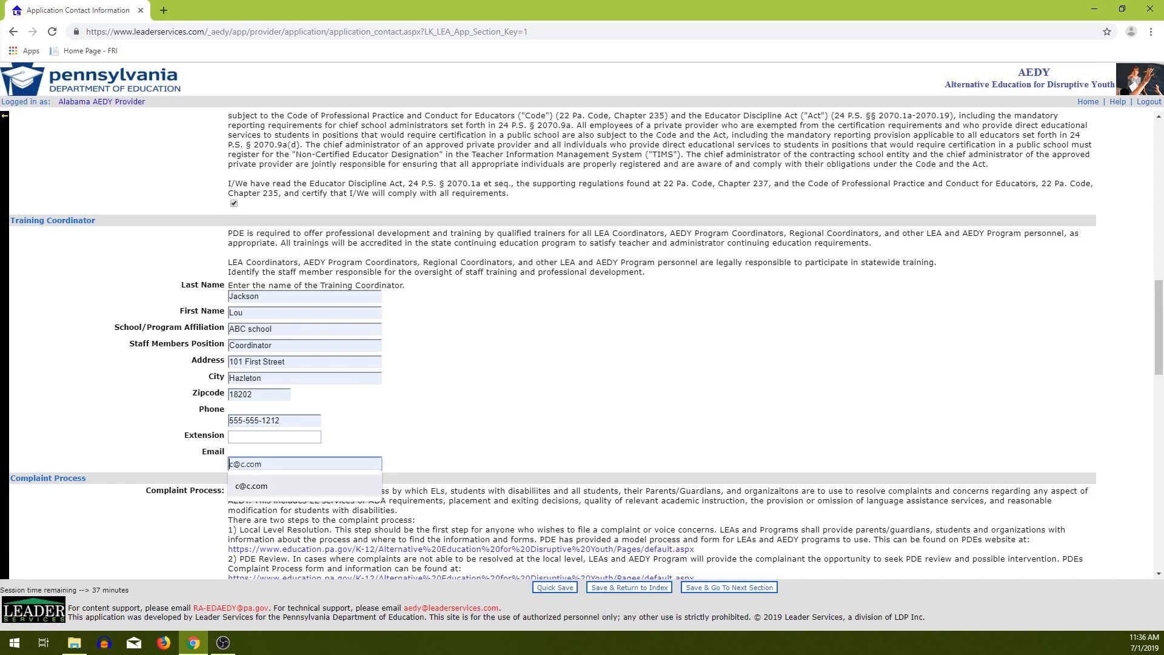
click(261, 486)
scroll(260, 486, down, 1)
scroll(582, 345, down, 3)
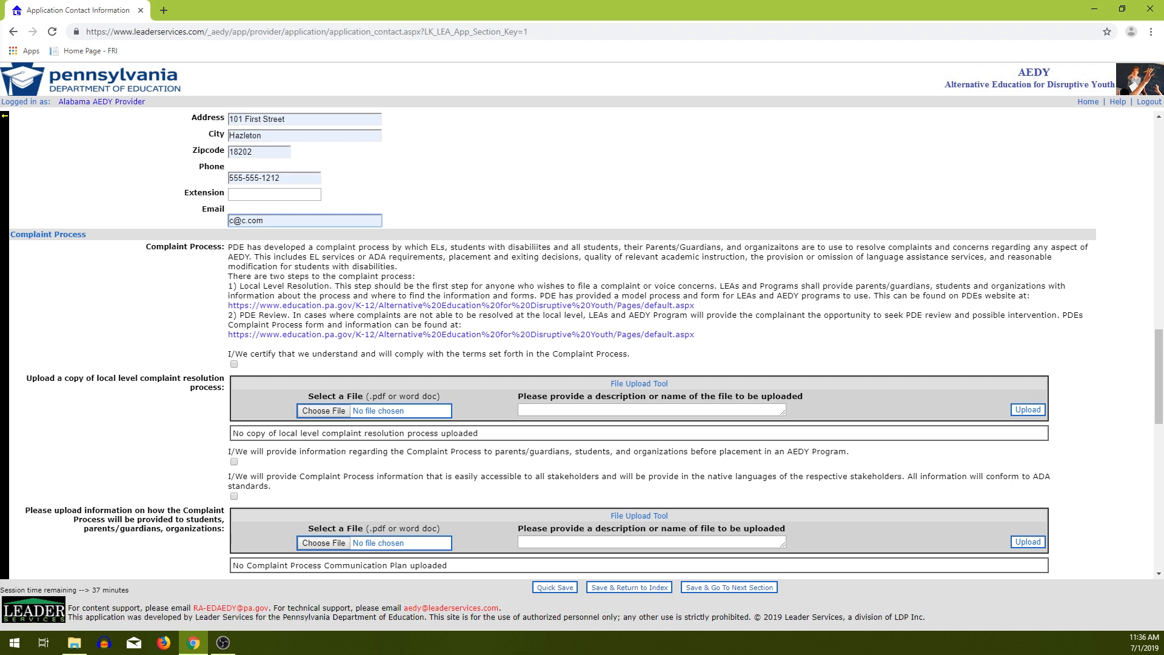
Certify the Complaint Process terms and upload the 'Copy of 262682 (1)' PDF described as 'FIle A'.
click(234, 364)
scroll(582, 345, down, 2)
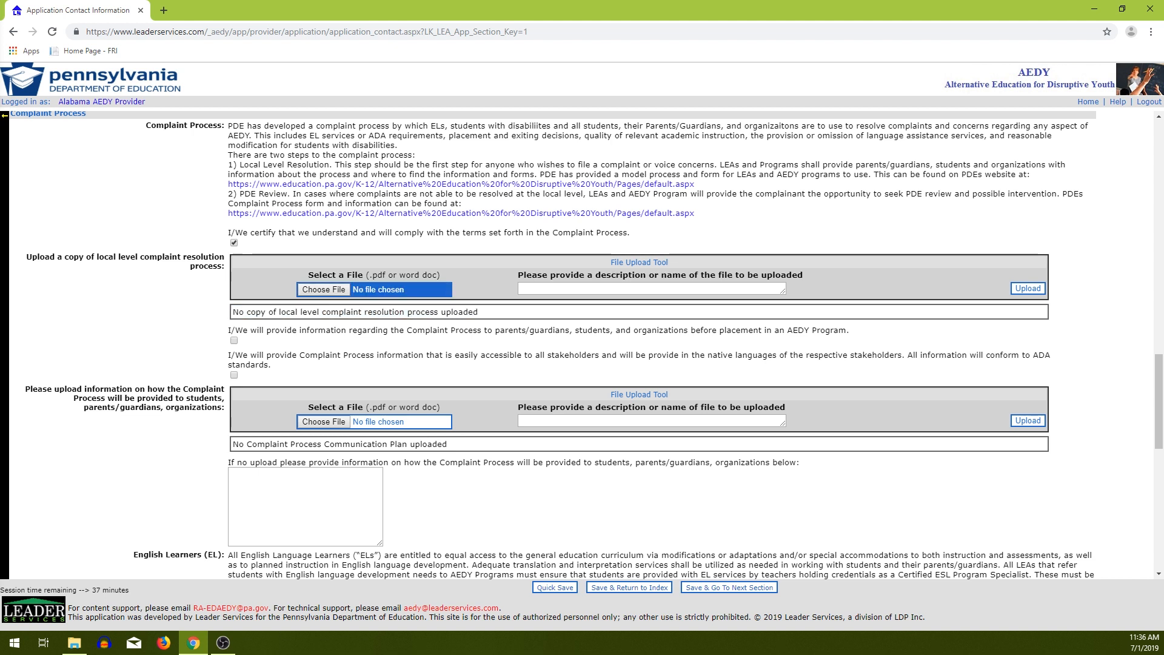
click(323, 289)
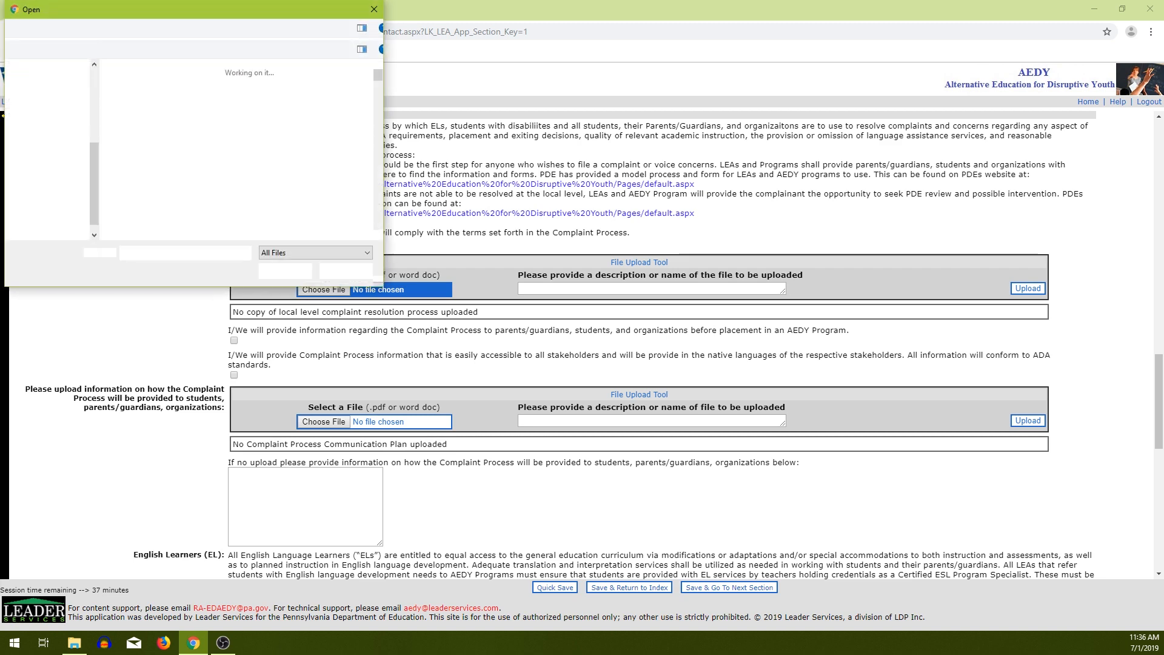
scroll(273, 160, down, 4)
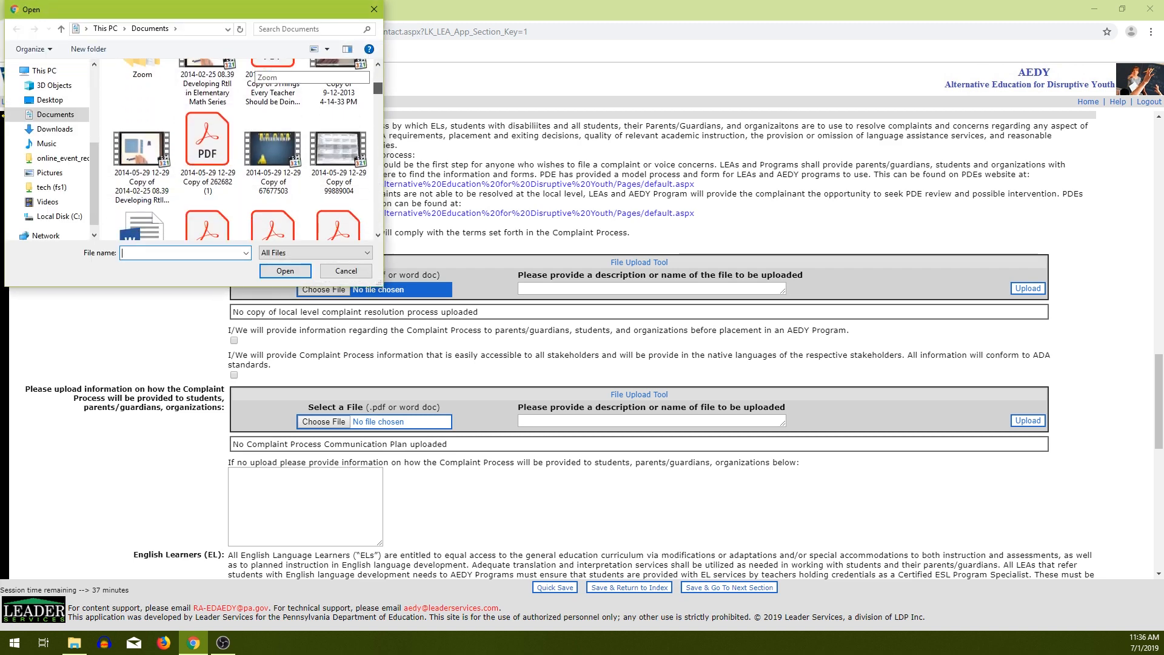
click(208, 151)
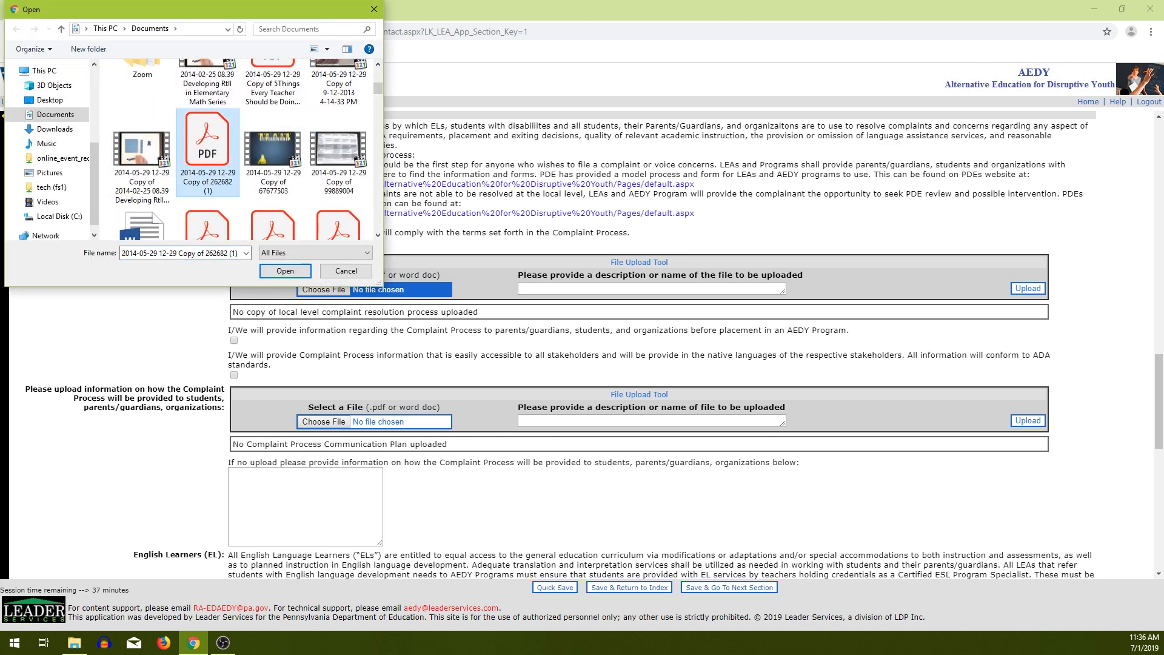
click(285, 270)
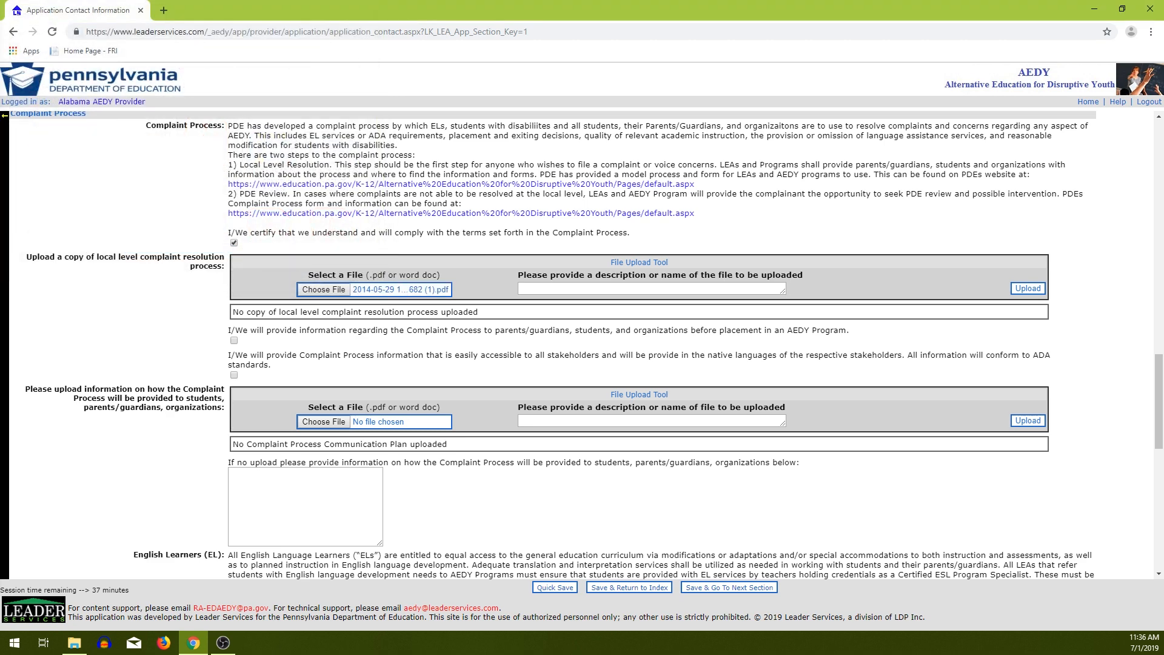
click(582, 288)
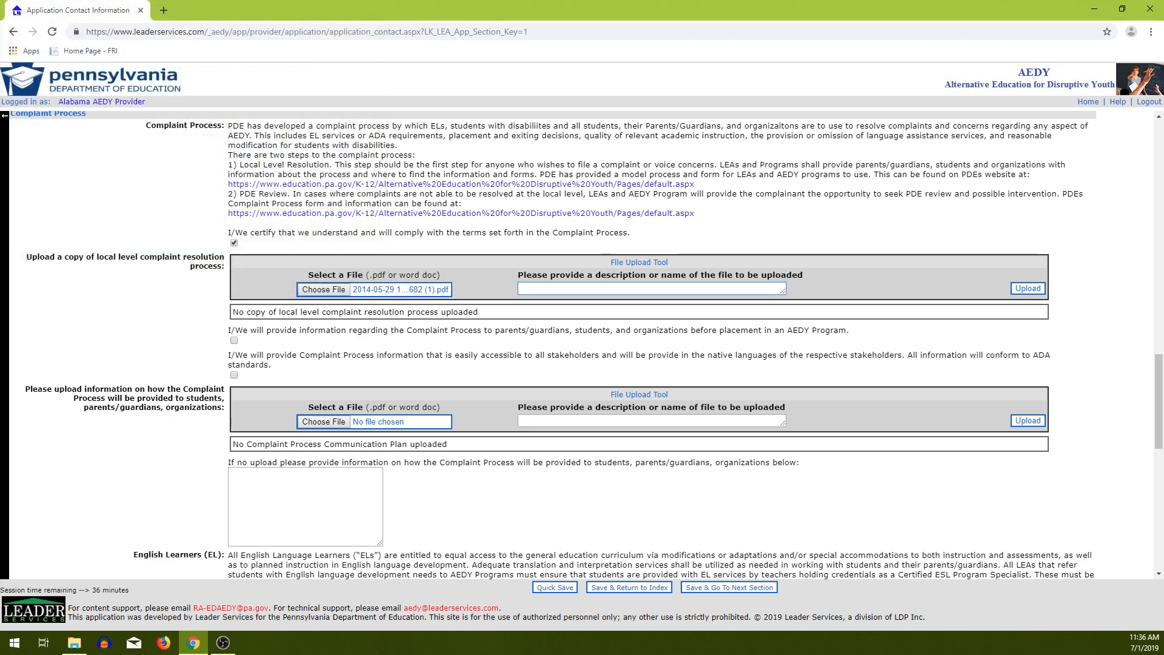
text(FIle A)
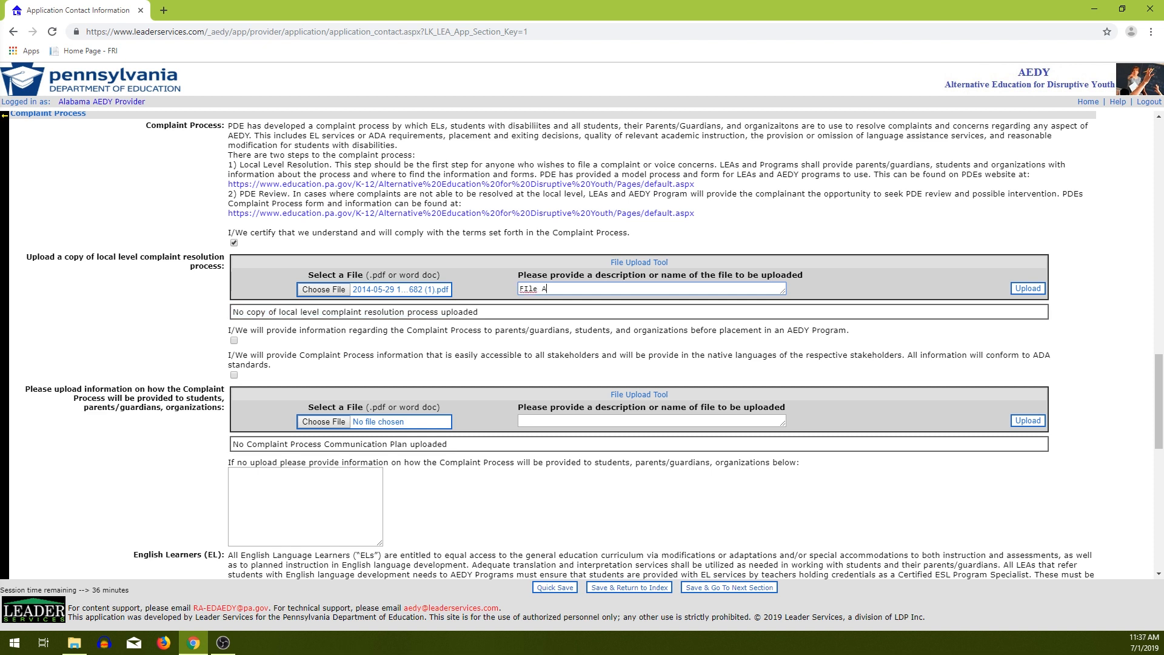
click(1028, 288)
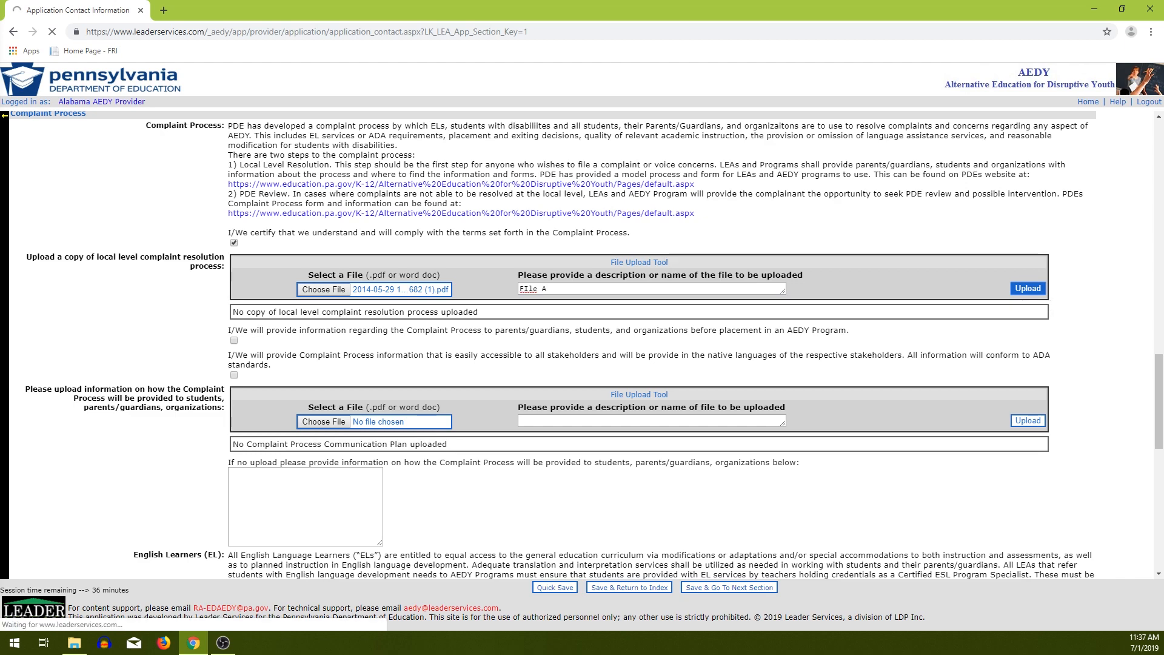
scroll(553, 345, down, 8)
scroll(553, 344, down, 10)
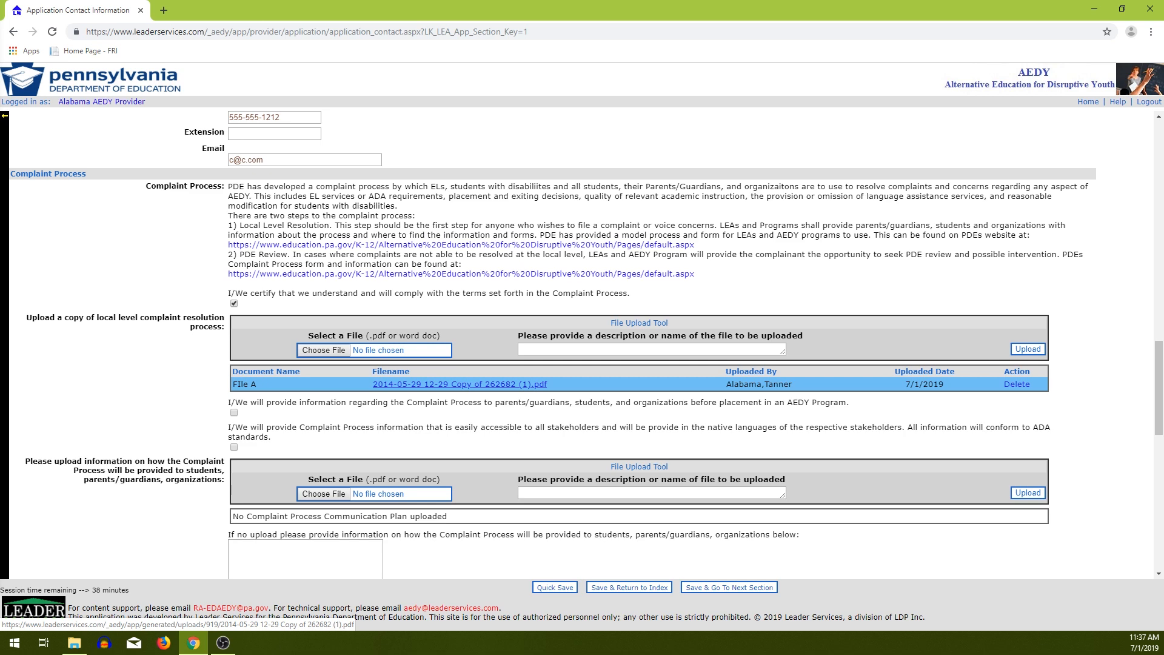
Enter 'Text Goes Here' as the complaint-process explanation and open the EL resources link.
scroll(460, 384, down, 2)
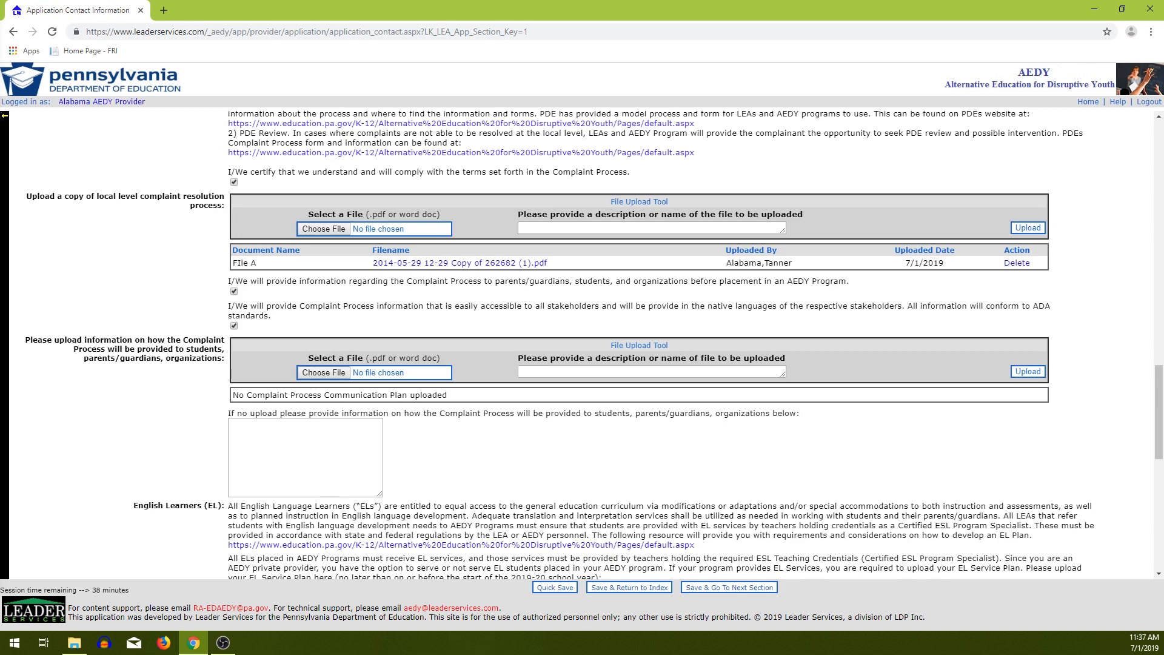
scroll(594, 345, down, 1)
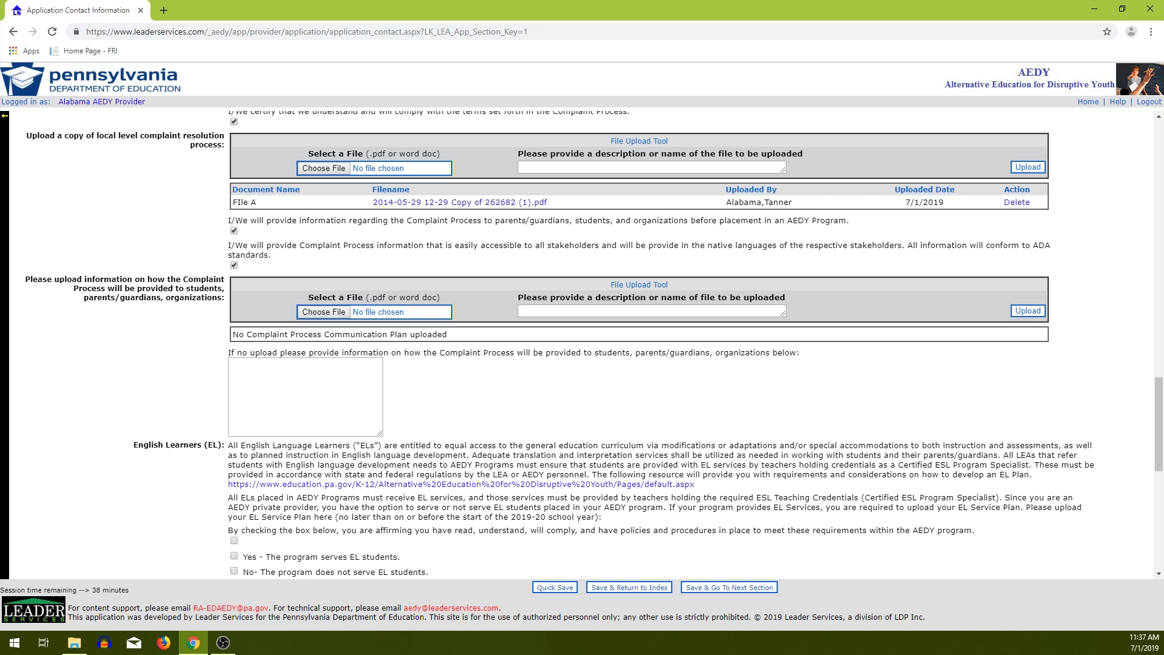
click(305, 396)
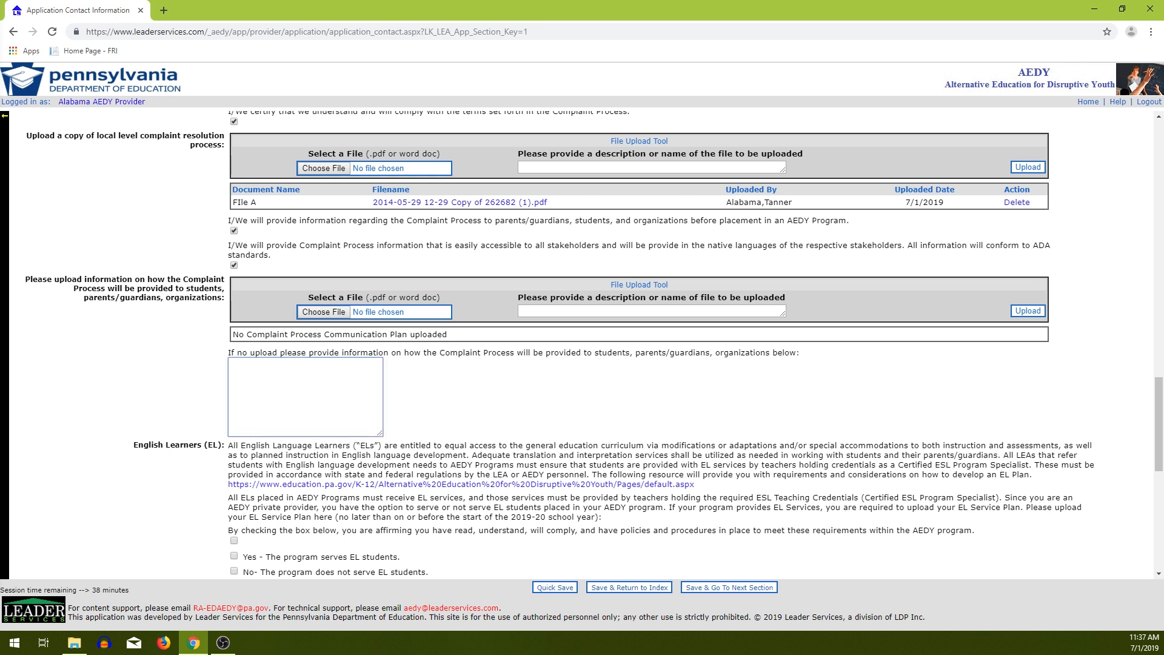
text(Text Goes Here)
scroll(582, 346, down, 4)
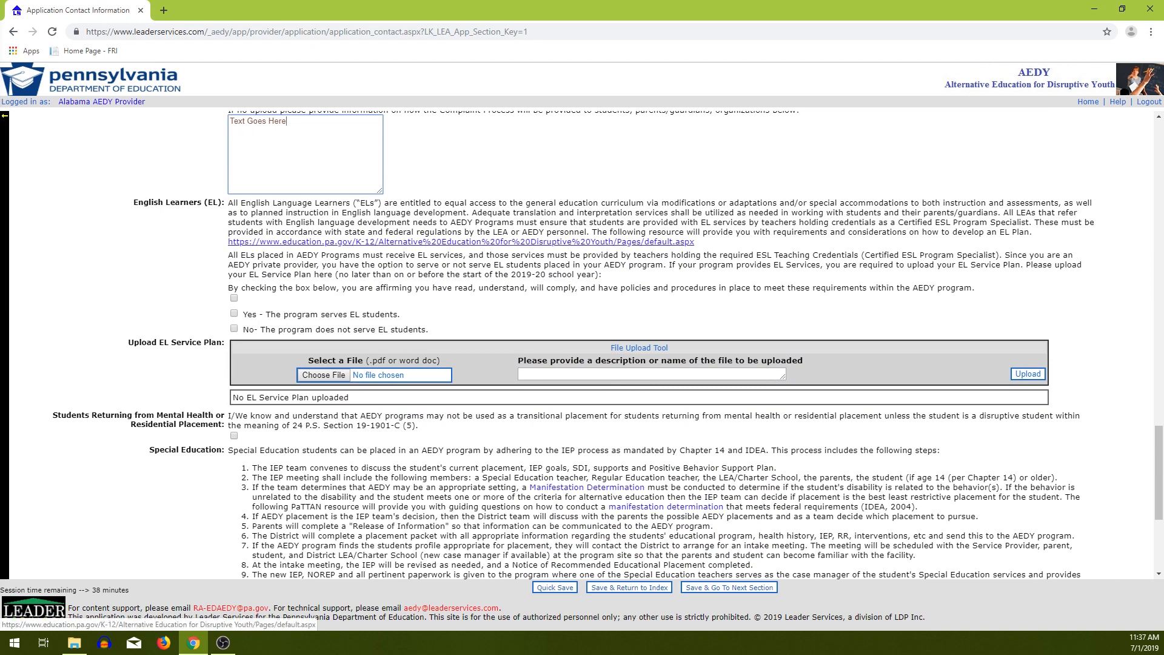
click(461, 242)
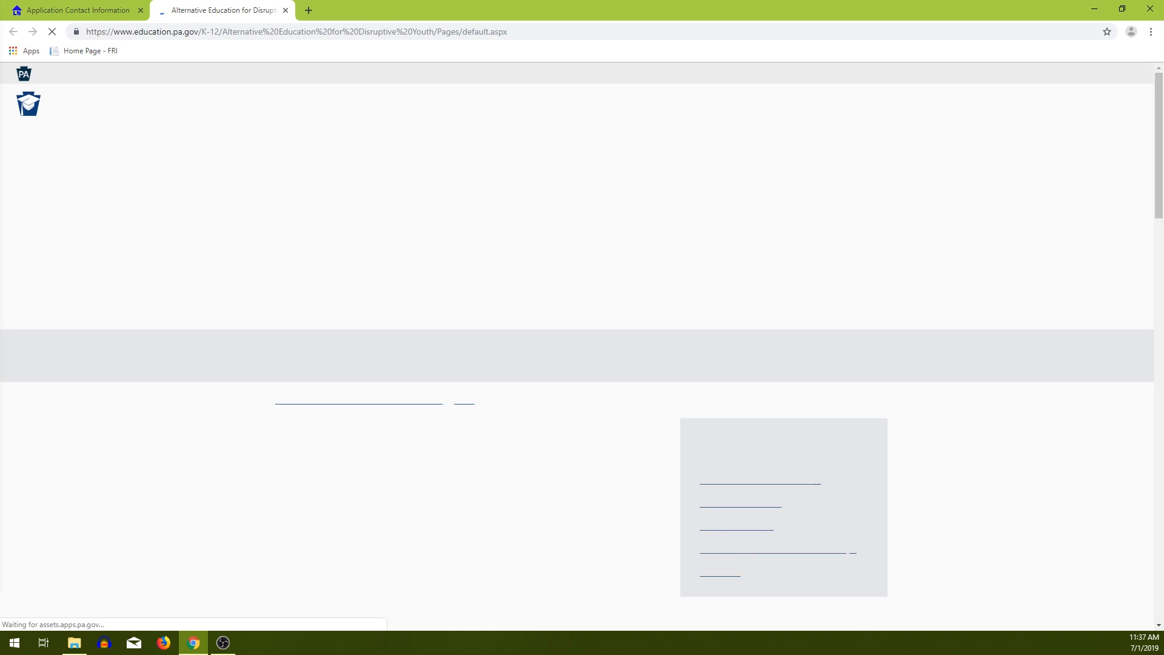
Review the PDE AEDY resources page and close it to return to the form.
scroll(582, 346, down, 4)
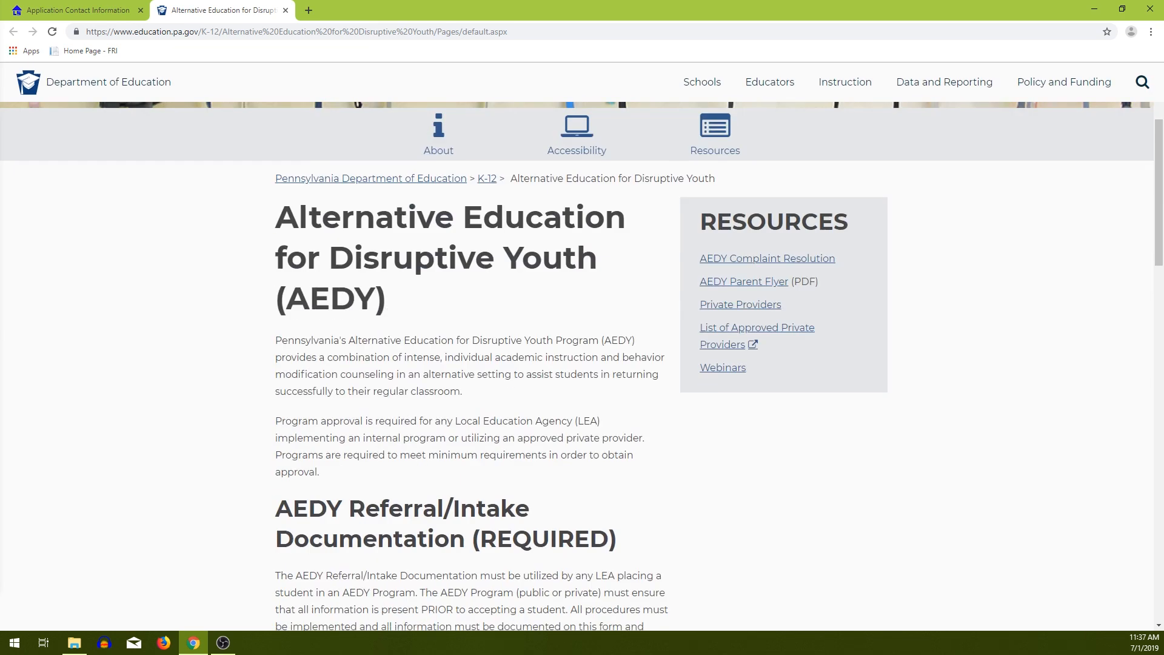
scroll(582, 346, down, 2)
scroll(583, 345, up, 1)
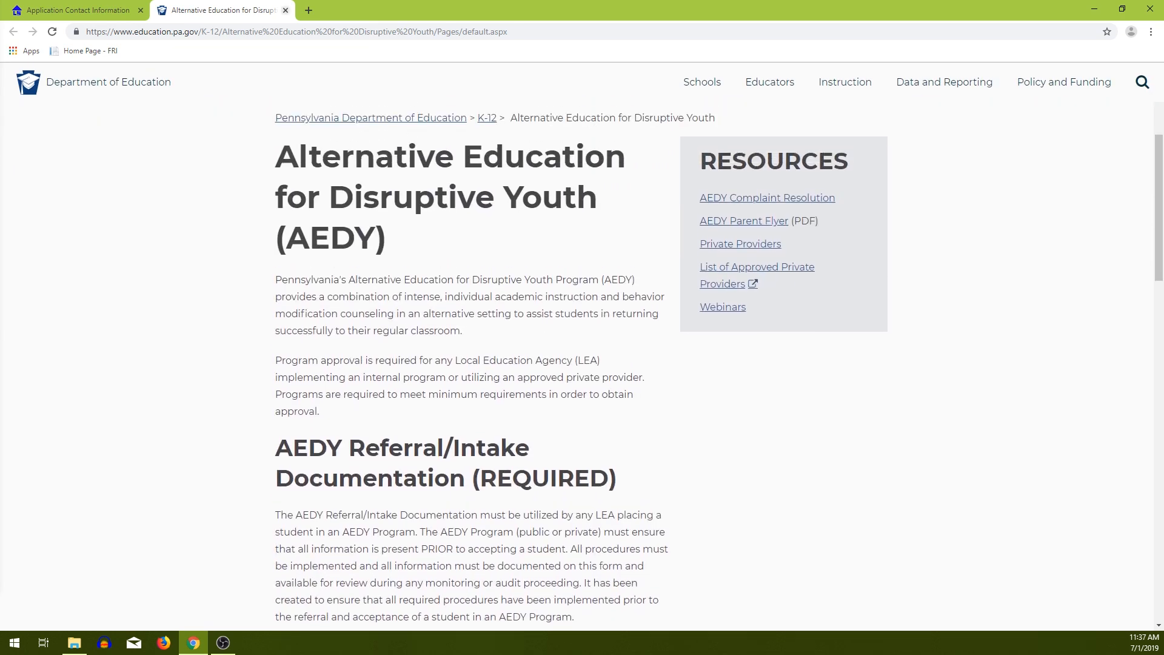
click(285, 10)
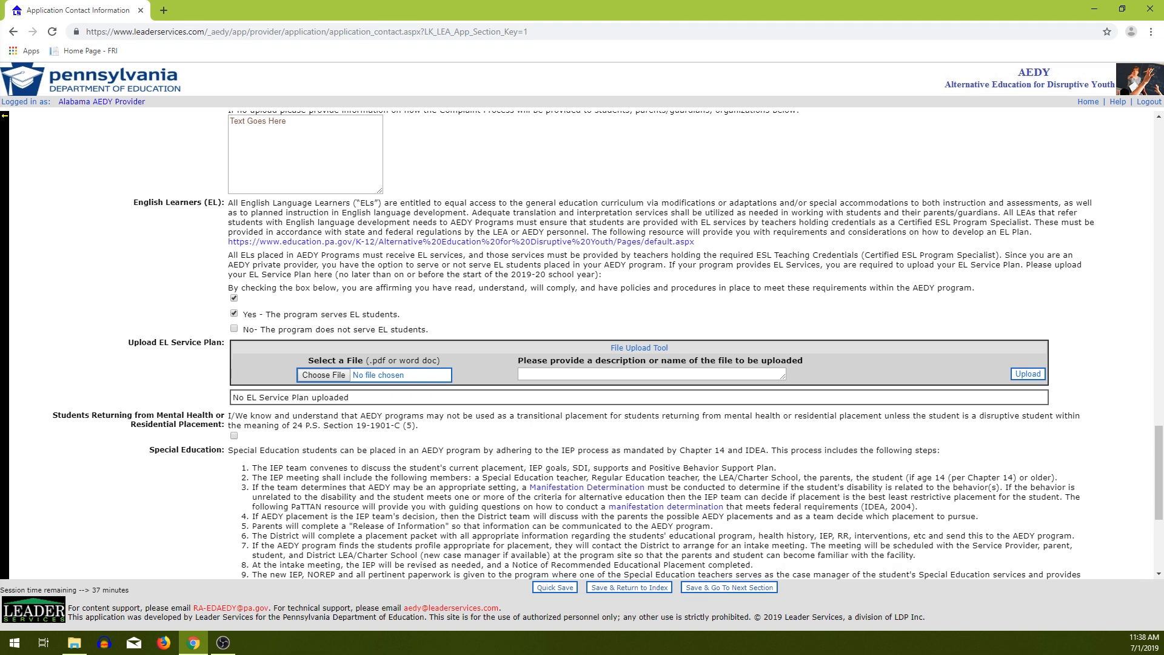
Upload the 'Copy of 262682 (1)' PDF as the EL Service Plan.
click(326, 375)
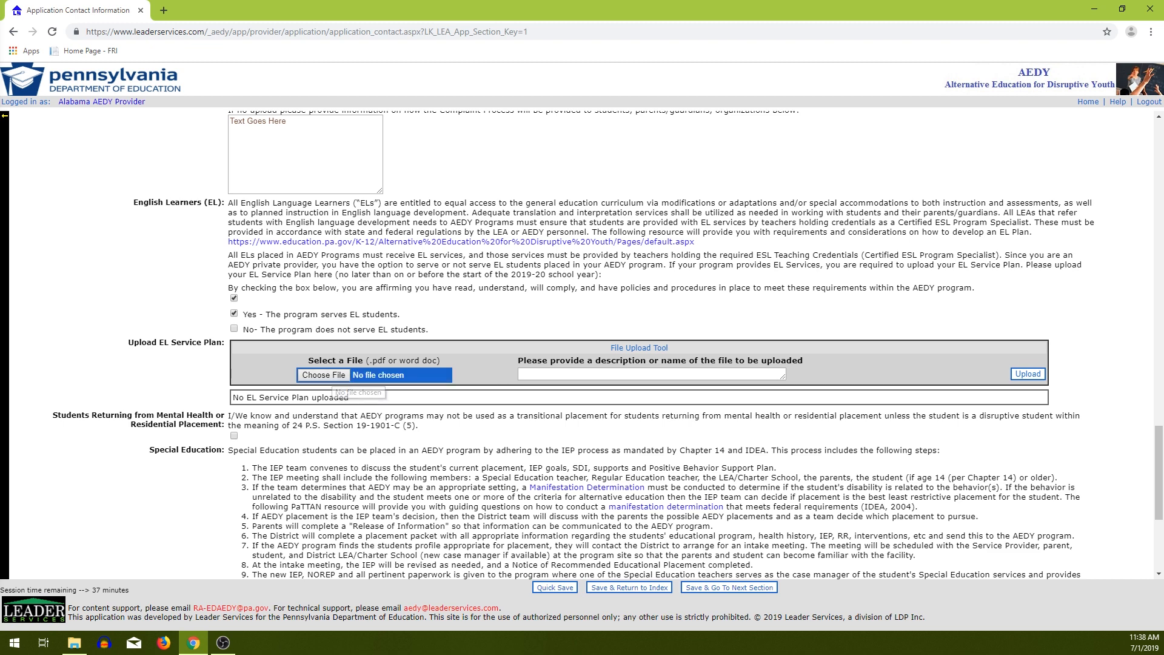
scroll(250, 68, down, 3)
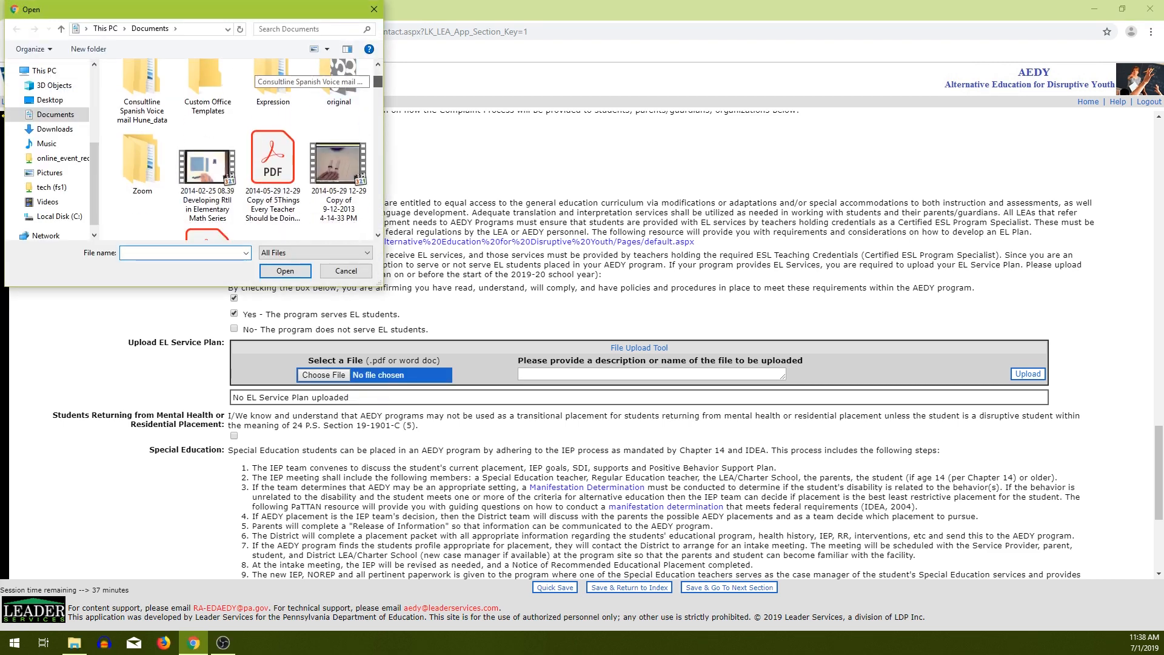
drag(378, 86, 378, 85)
double_click(207, 185)
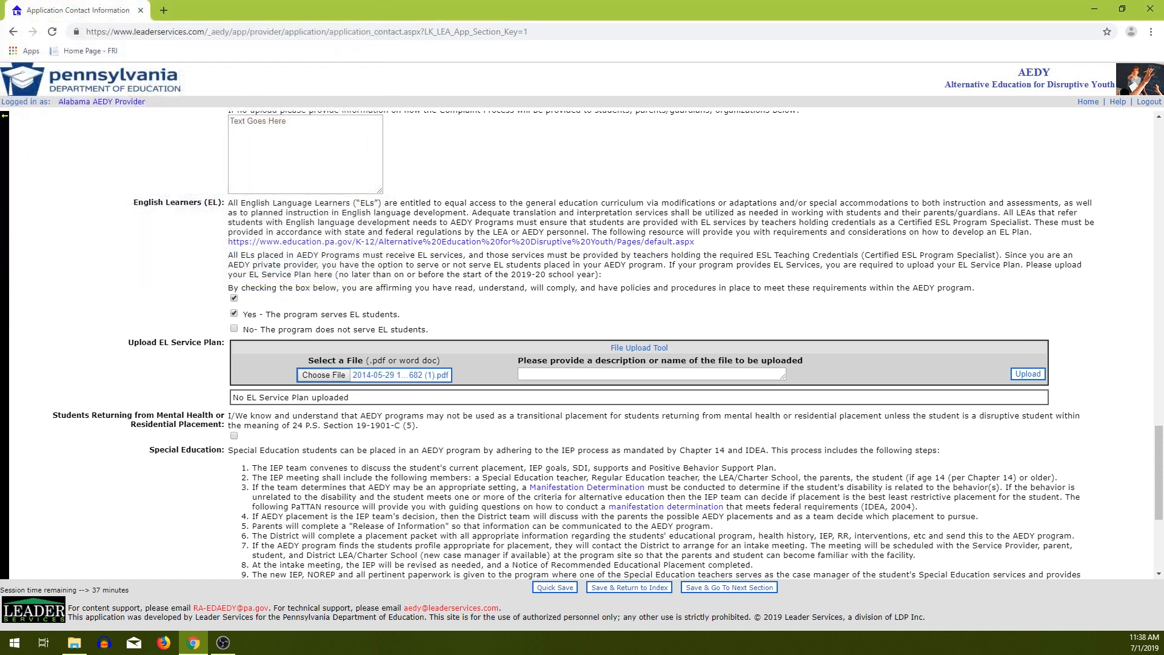
click(1028, 374)
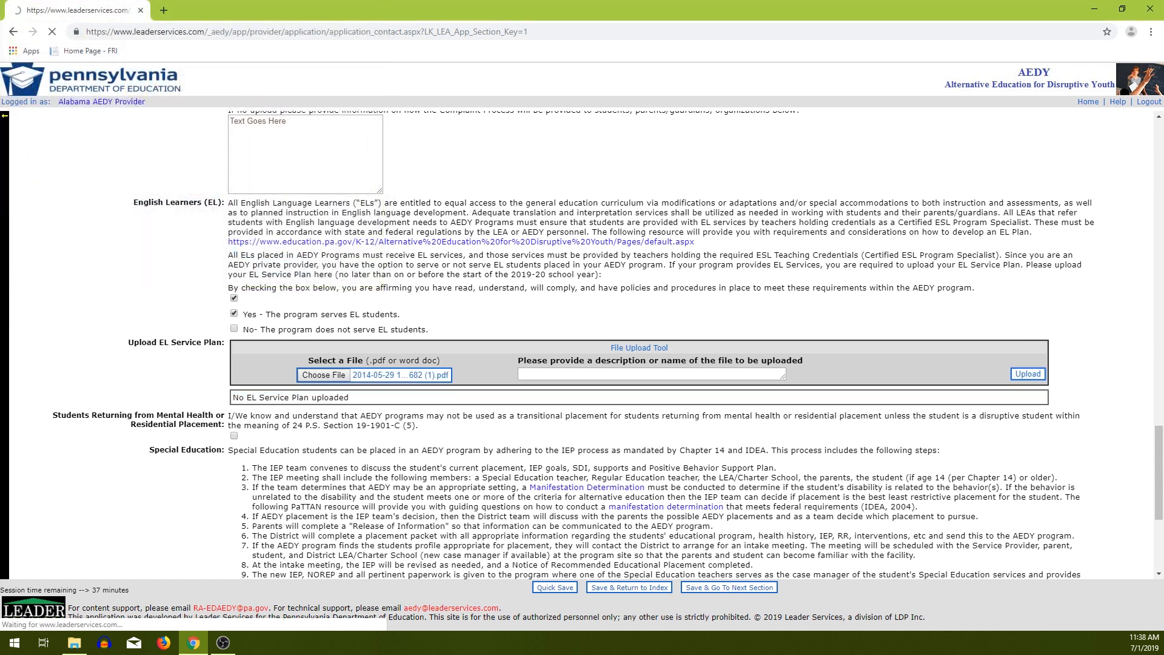
scroll(553, 346, down, 10)
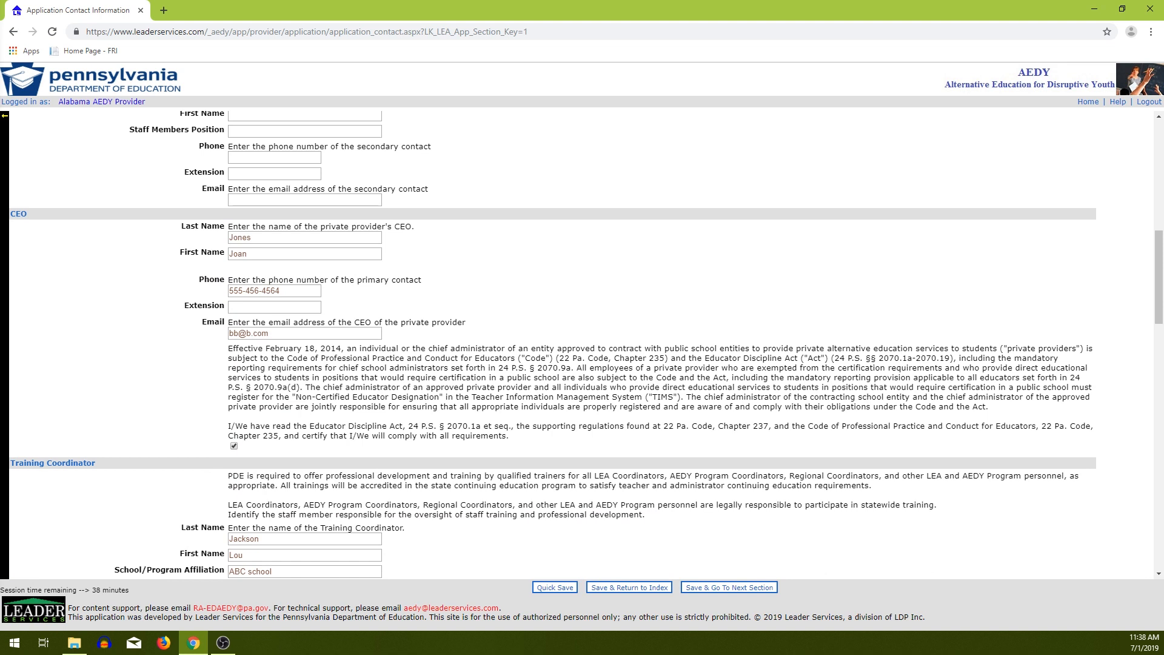
scroll(553, 345, down, 15)
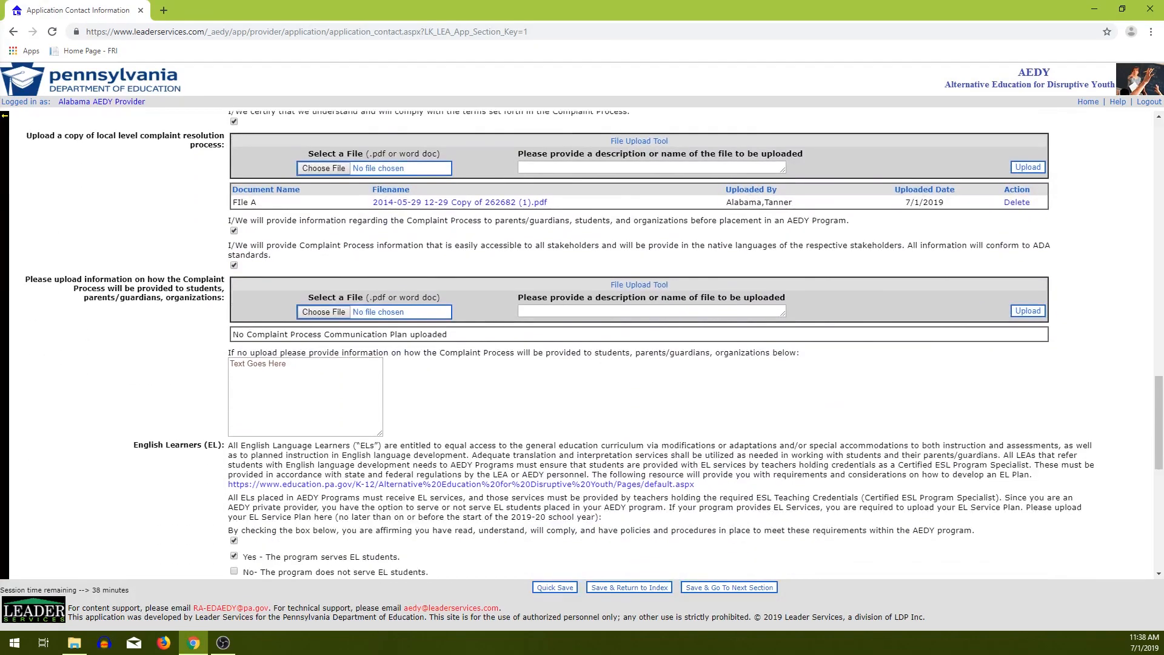
scroll(583, 346, down, 6)
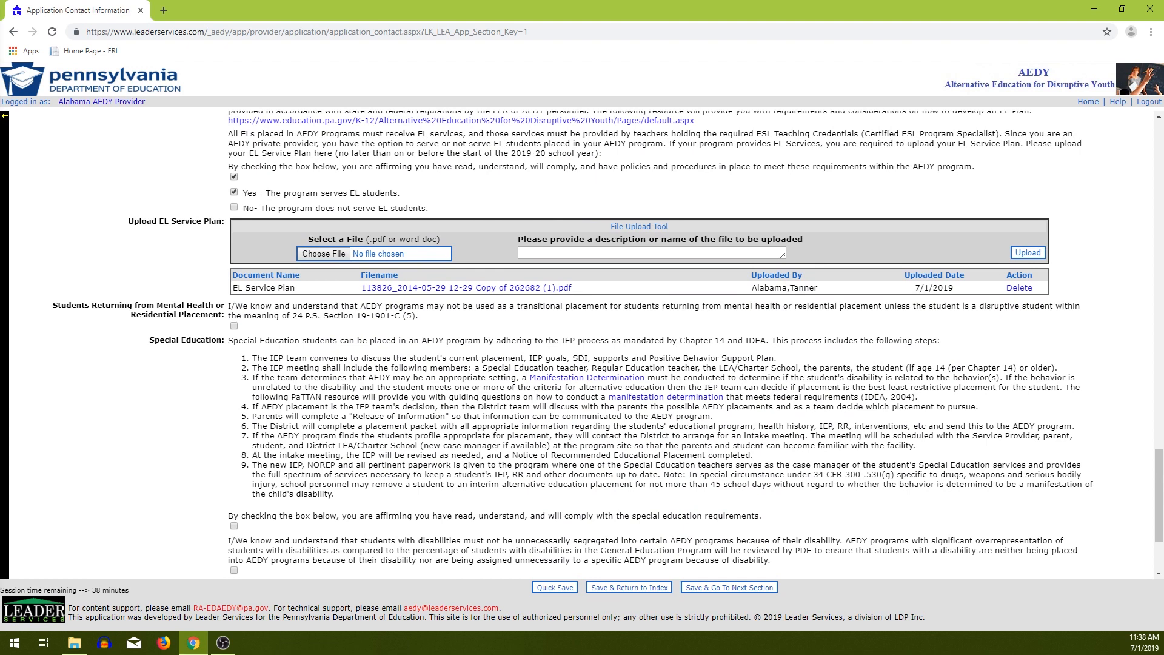
Scroll through the acknowledgements, then expand the side navigation, pin it and unpin it.
scroll(582, 346, down, 2)
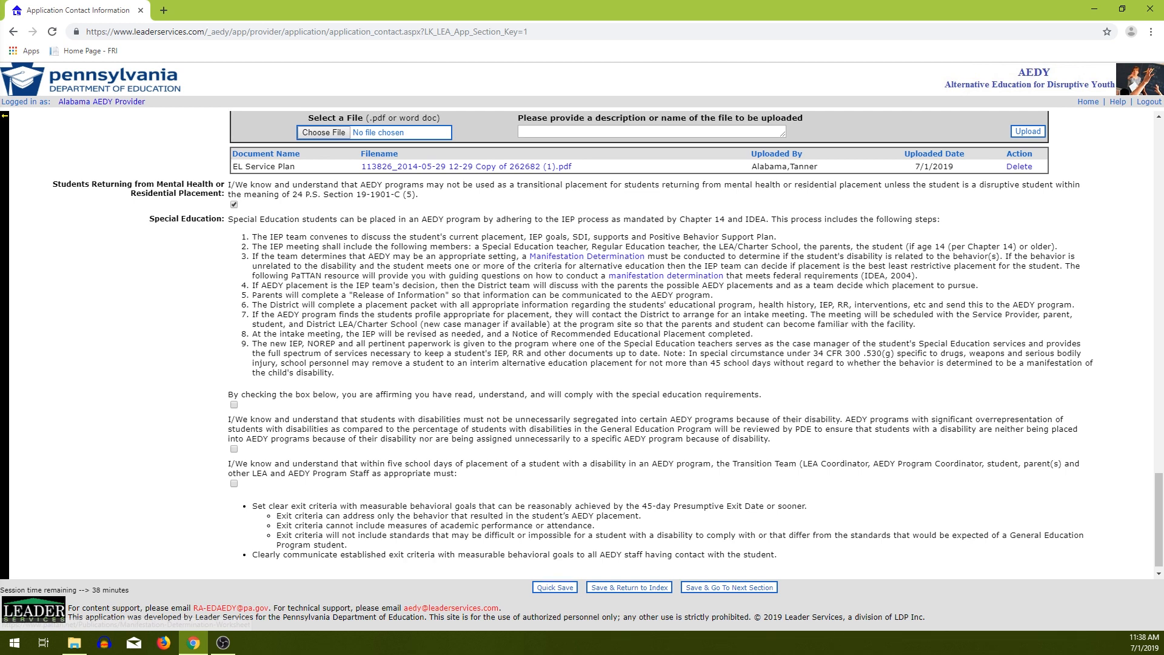
scroll(587, 257, down, 1)
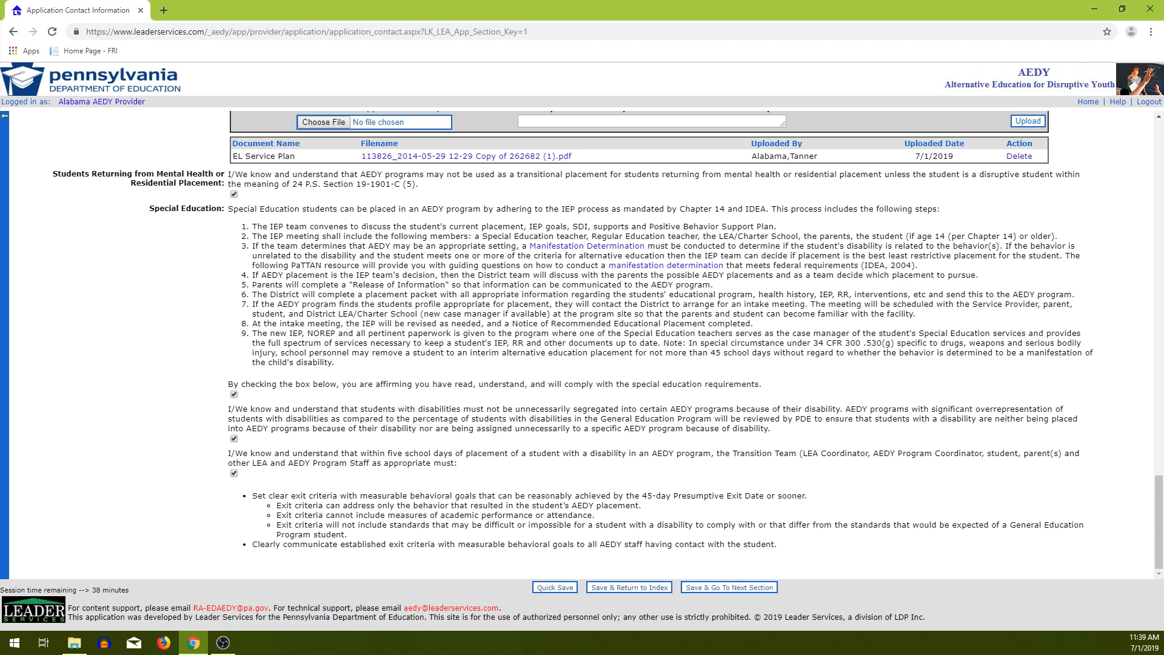
click(5, 344)
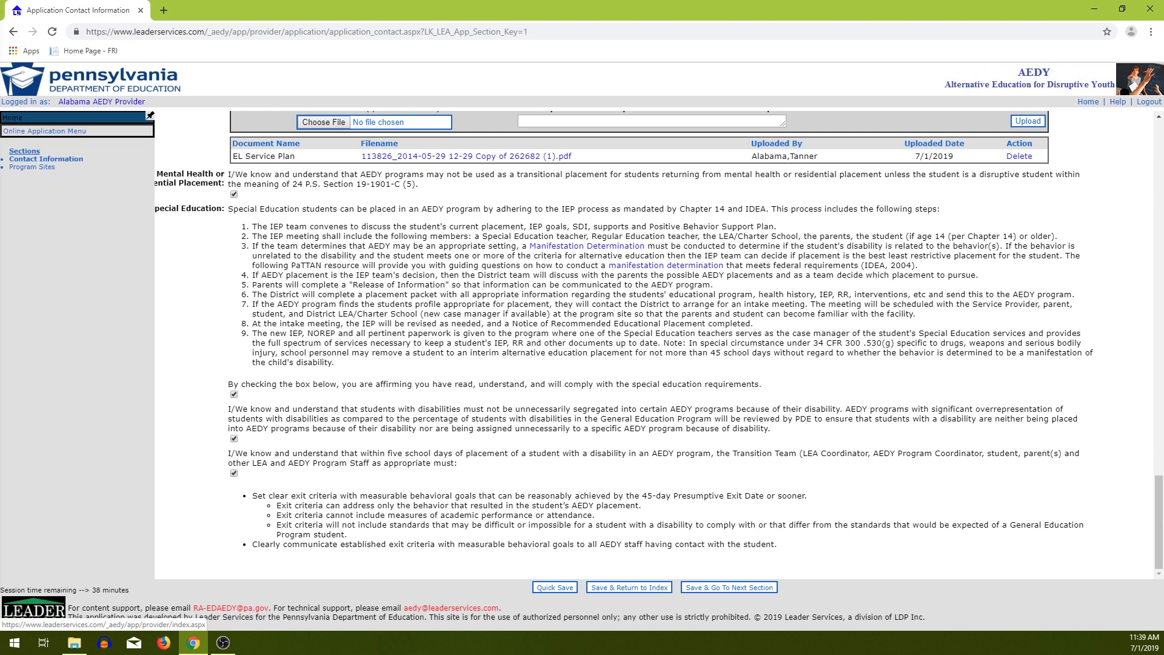
click(151, 115)
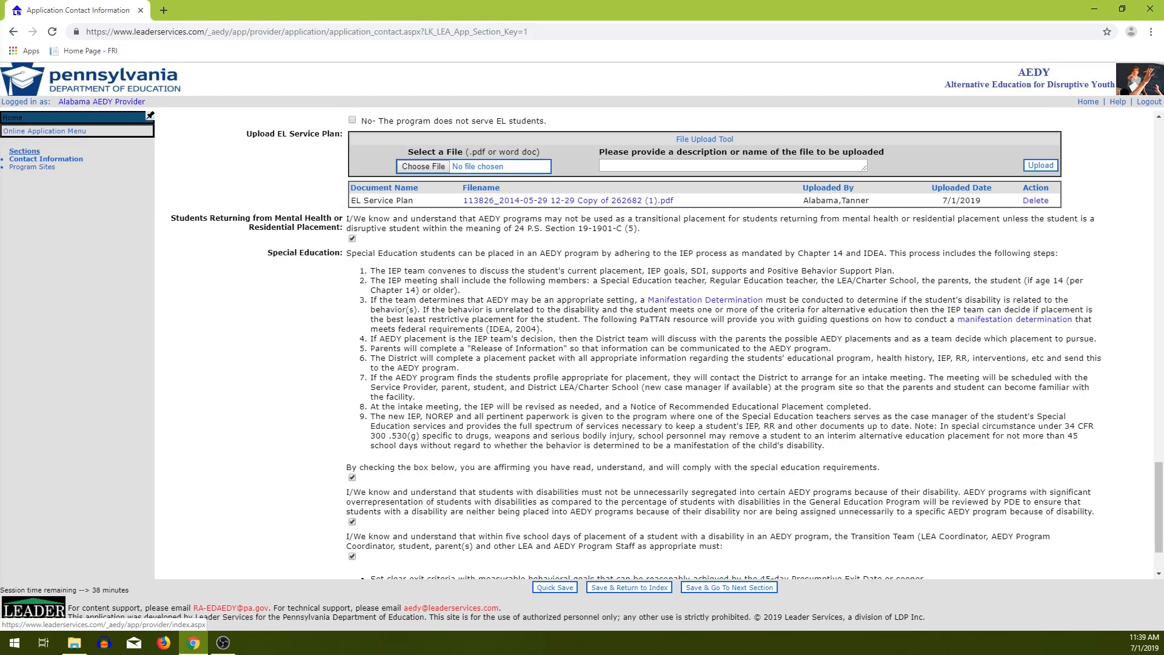
click(151, 115)
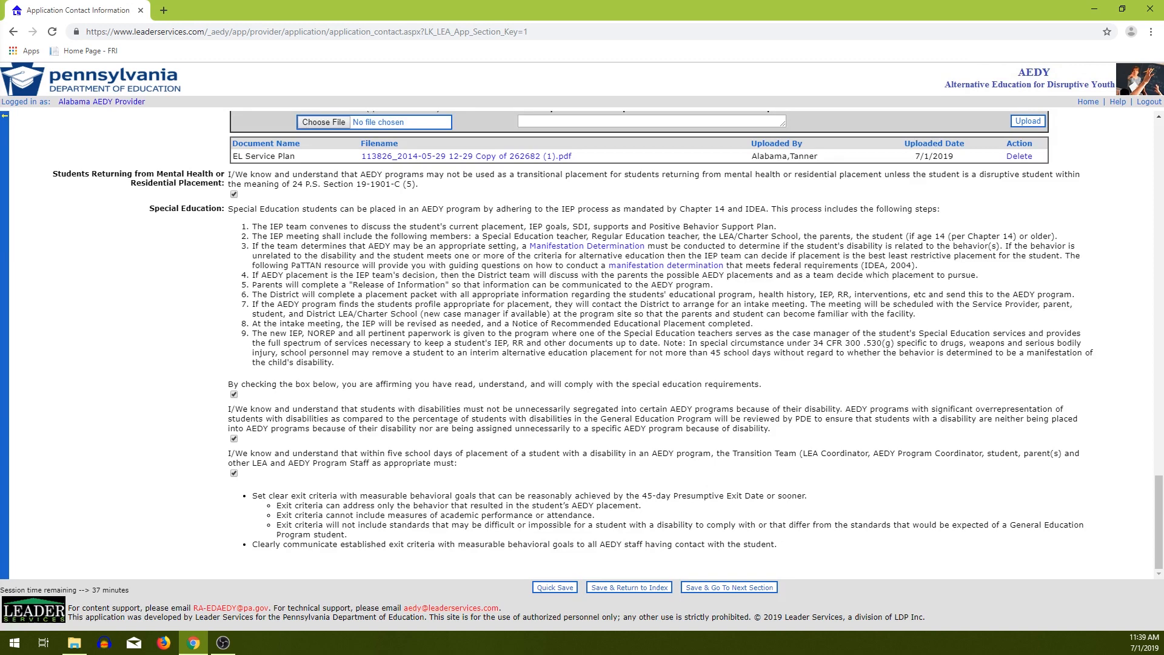
Move on to Program Sites and start a new program site entry.
click(730, 588)
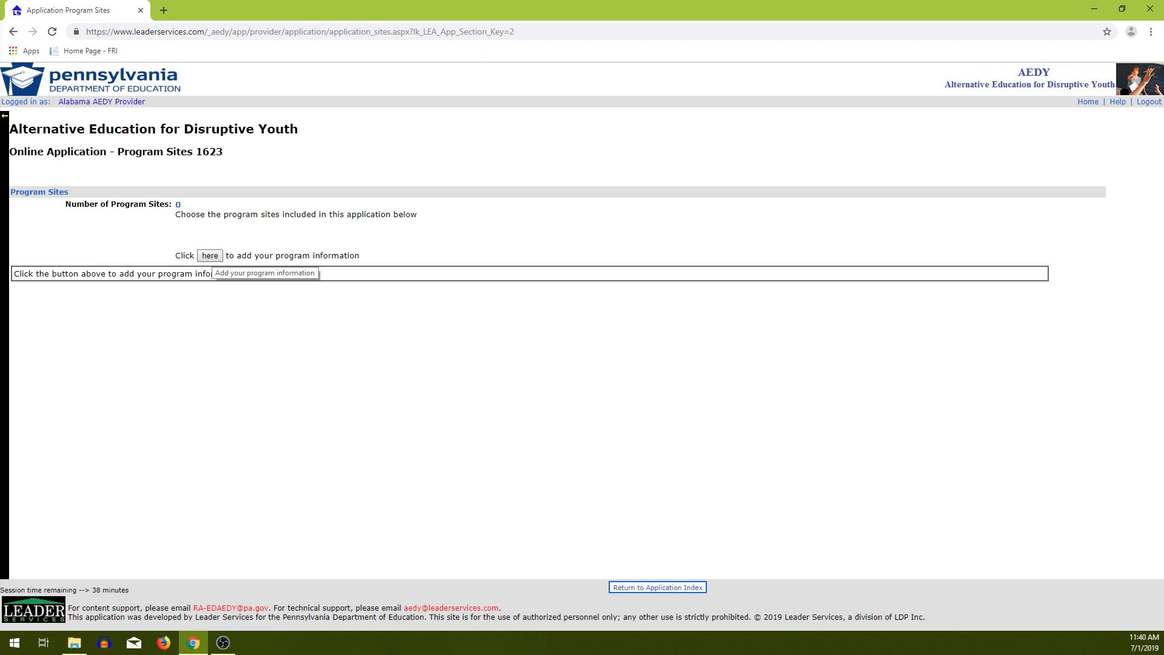
click(210, 255)
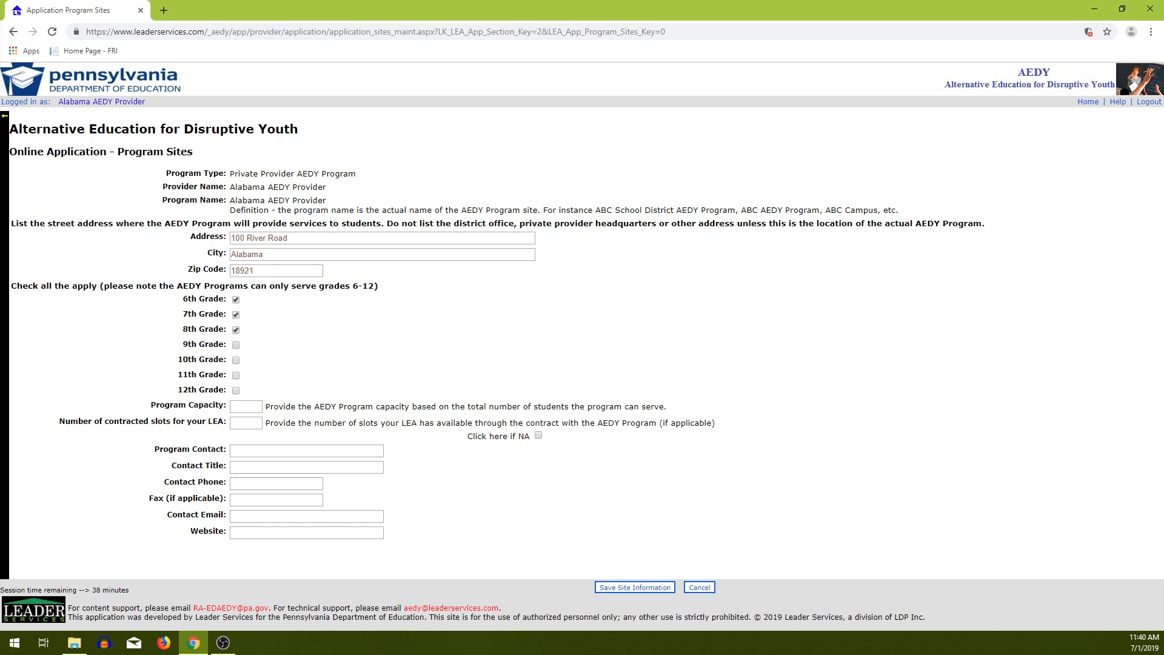
Set the site's program capacity to 25 with 5 contracted slots.
click(245, 407)
text(25)
key(Tab)
text(5)
Enter the program contact's name, title Boss, phone number and e-mail address.
key(Tab)
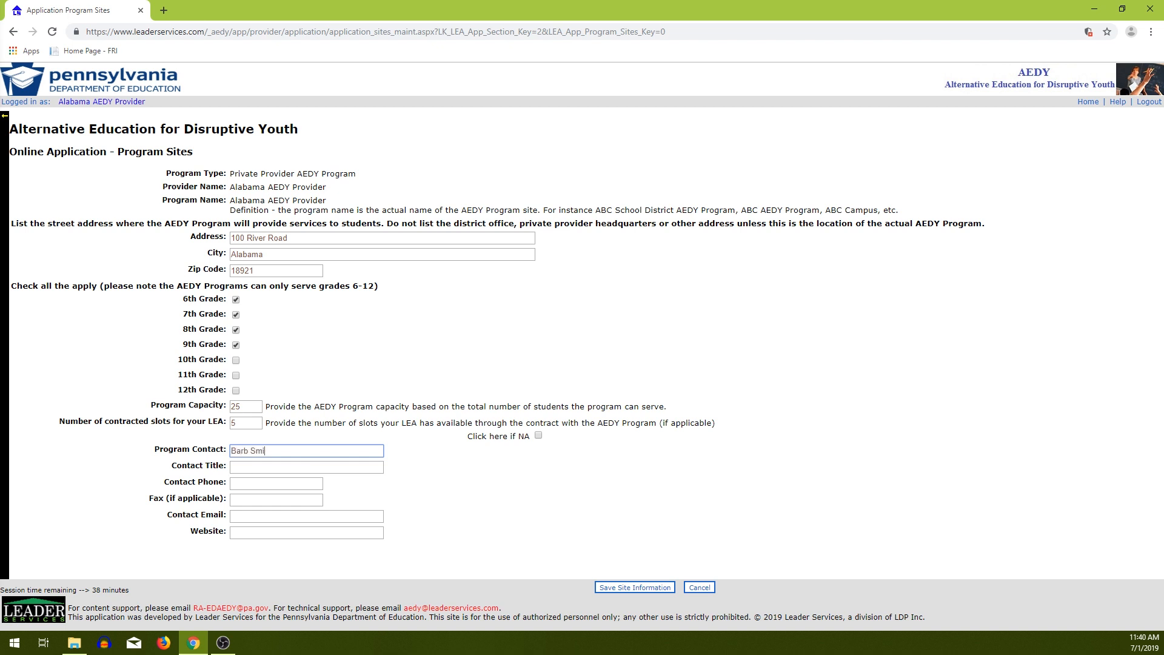
key(Tab)
text(Bos)
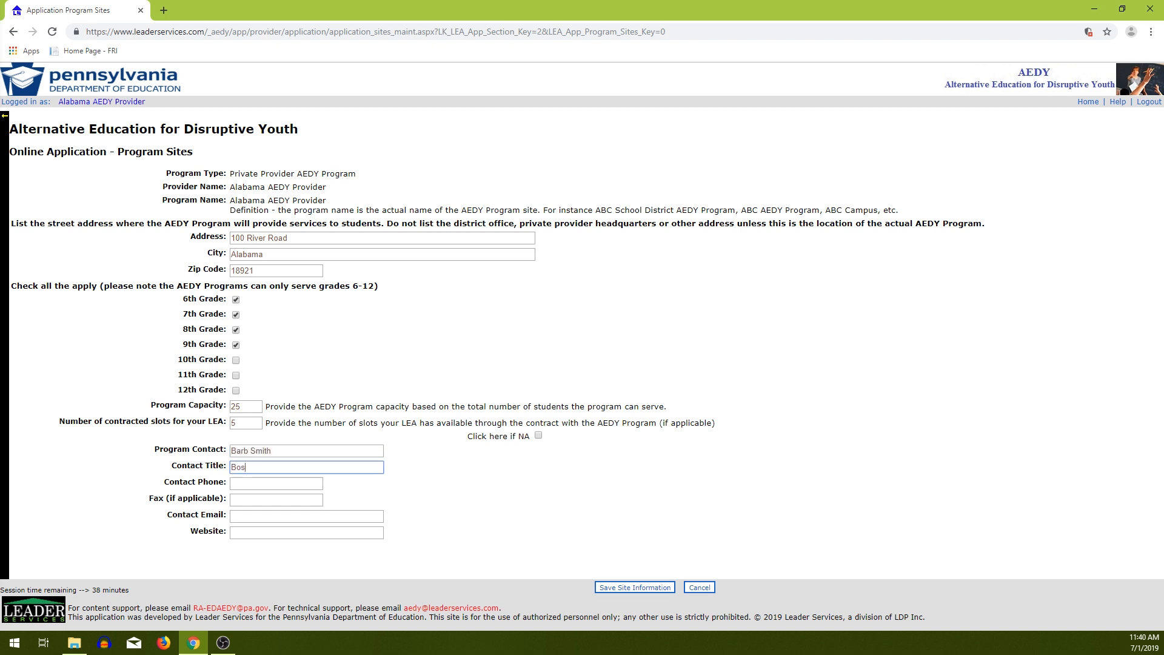
text(s)
key(Tab)
text(555-)
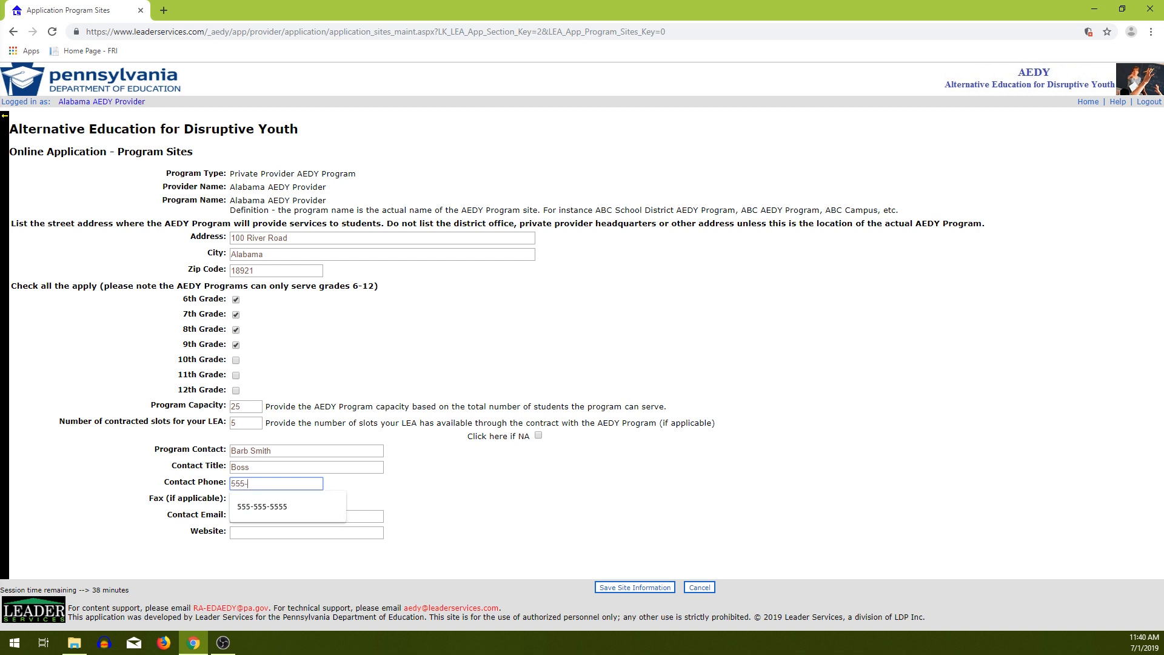
text(555-5555)
key(Tab)
key(Tab)
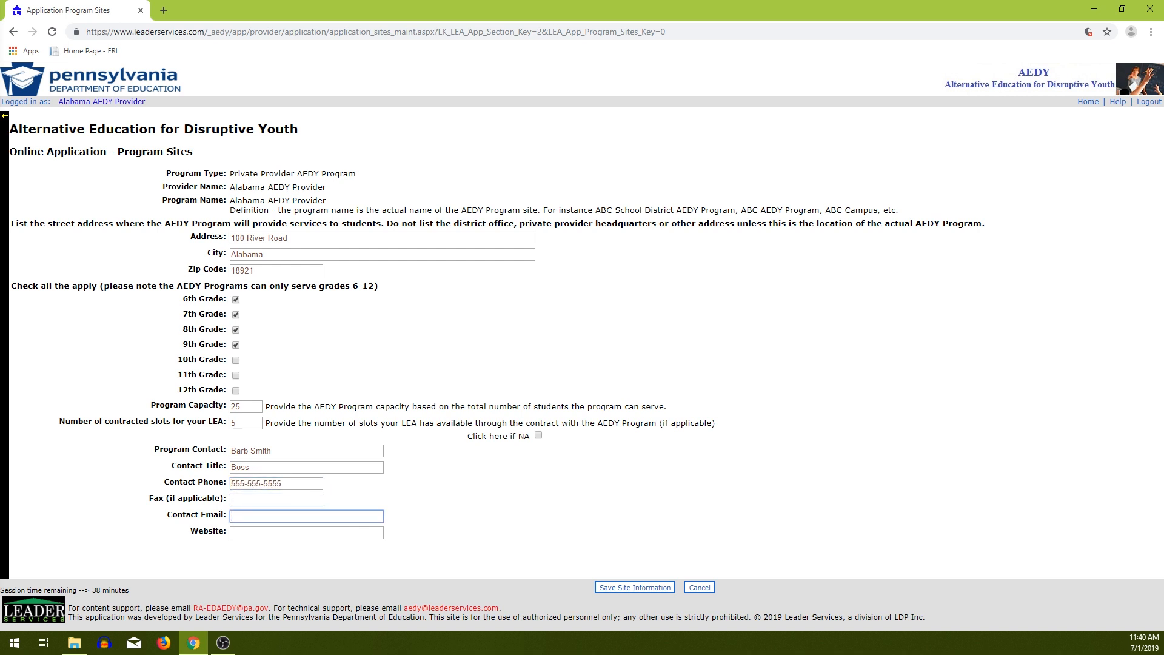
text(a@a.com)
key(Tab)
text(www.yahoo)
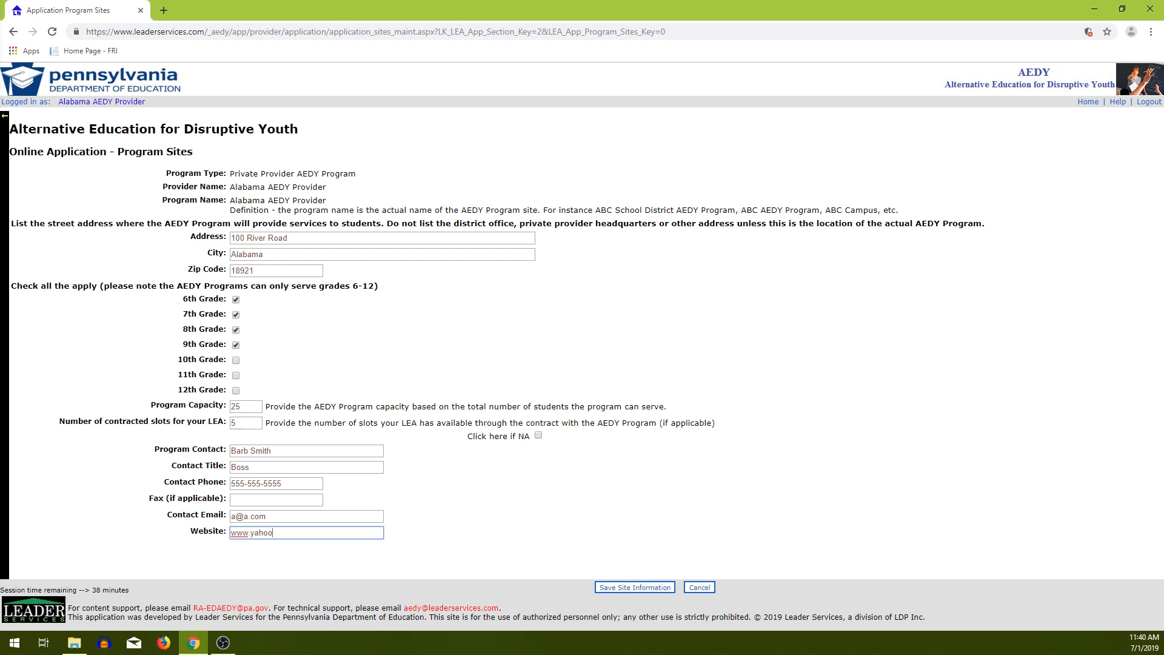
key(alt)
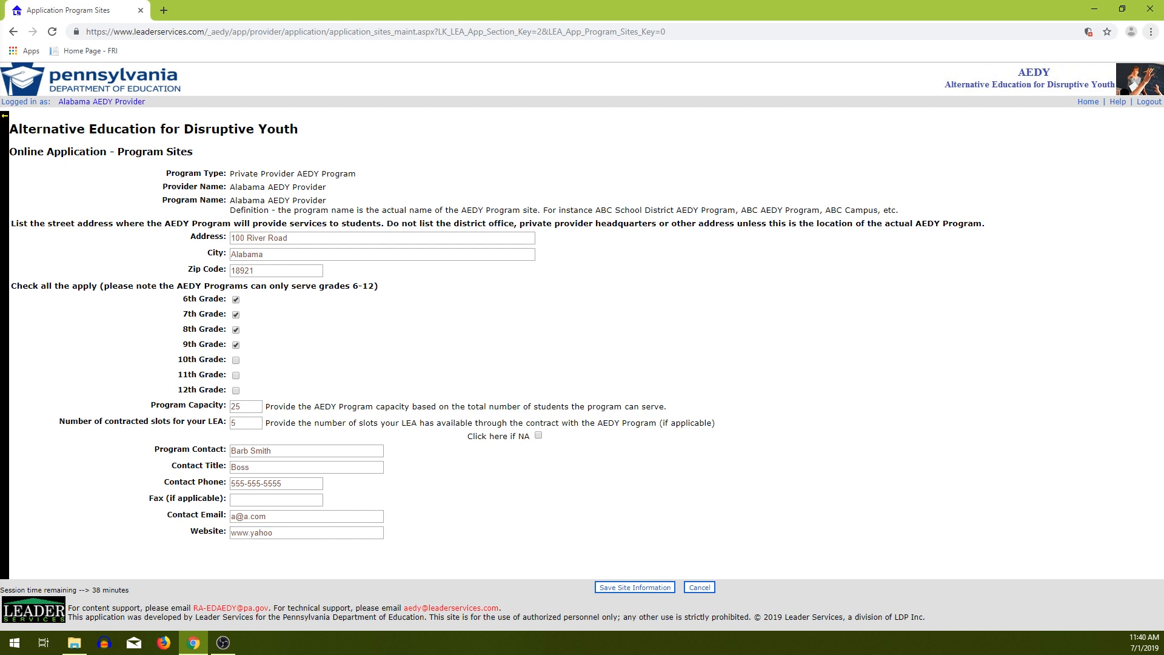
key(Escape)
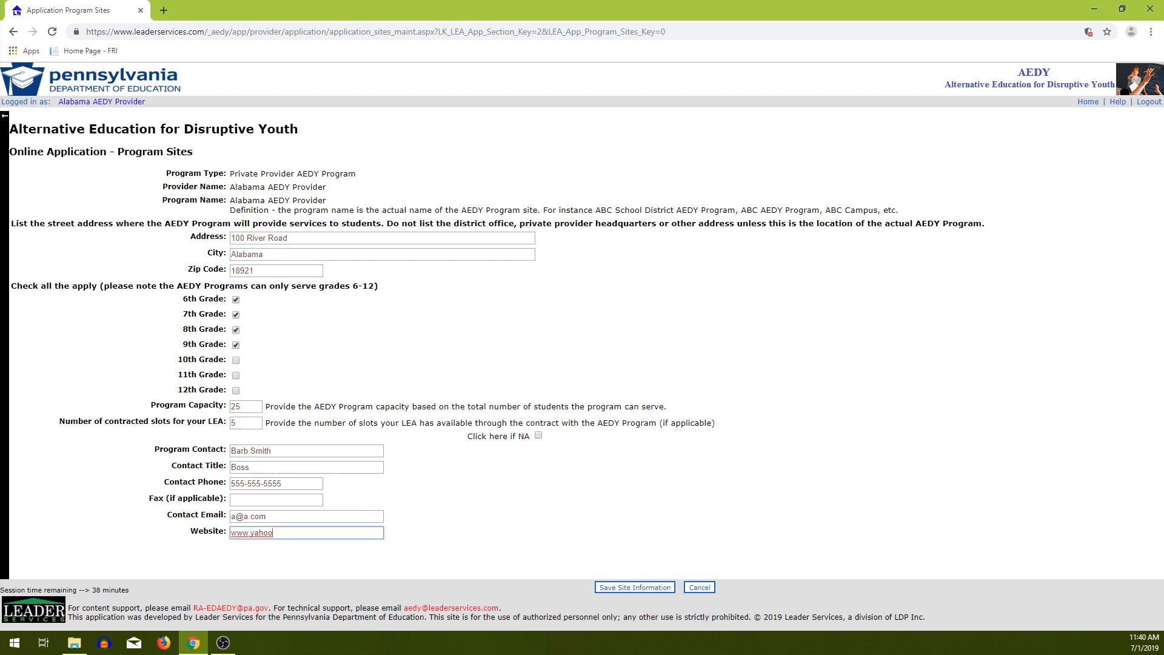
text(.com)
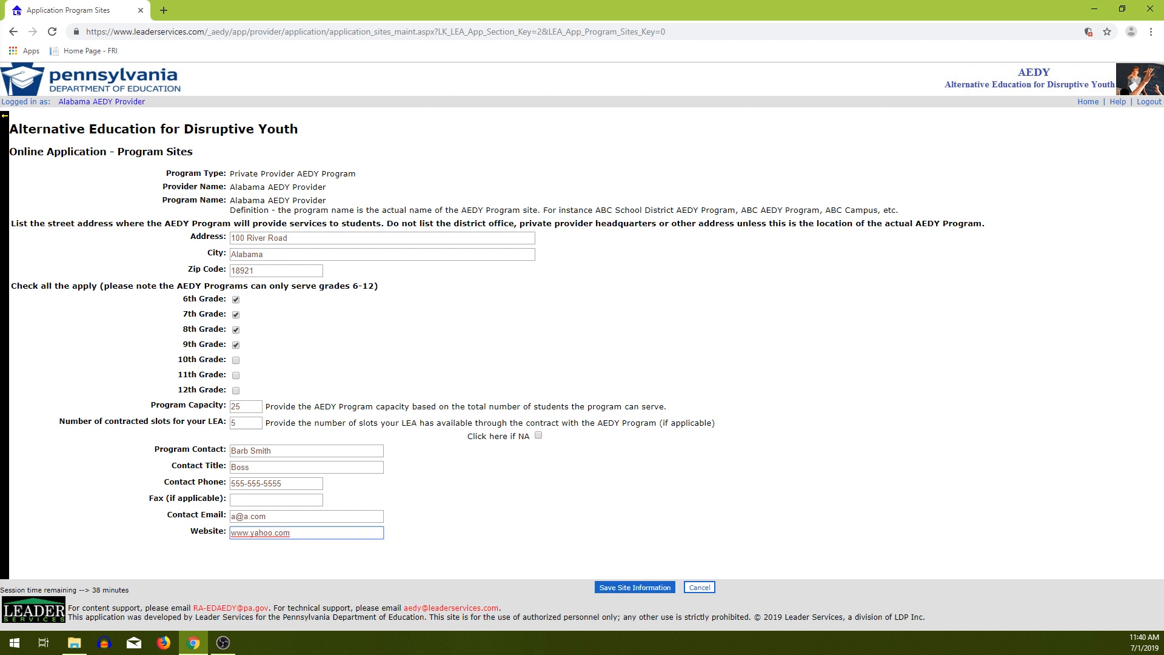
click(634, 587)
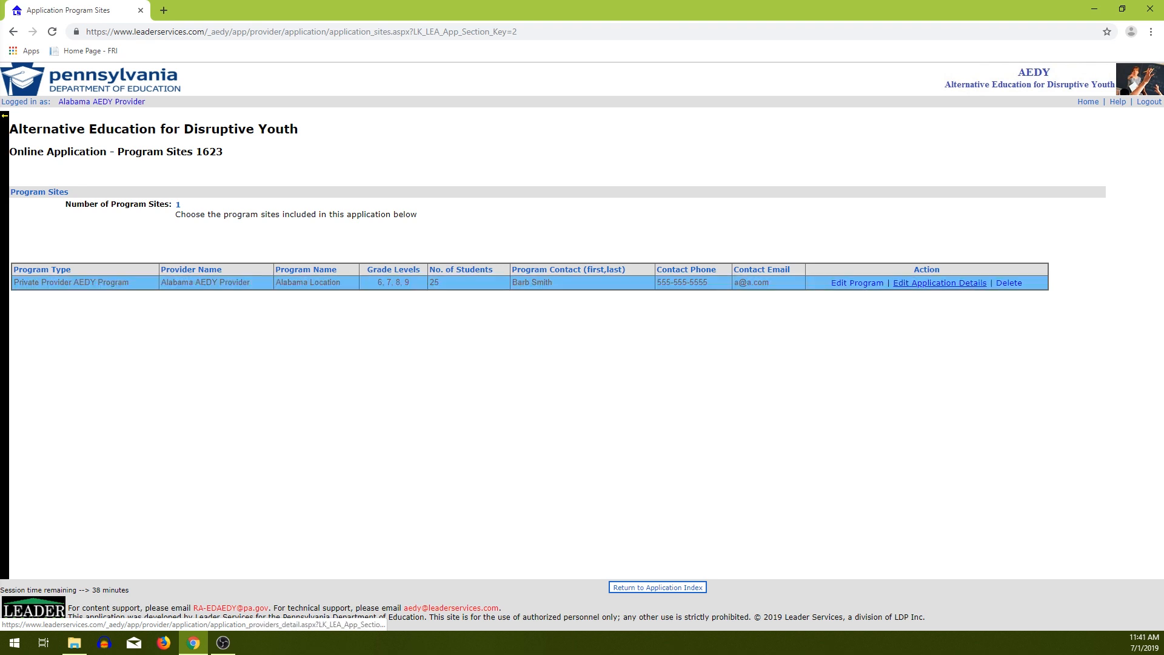
Open the new site's application details and go to its Partnerships section.
click(940, 282)
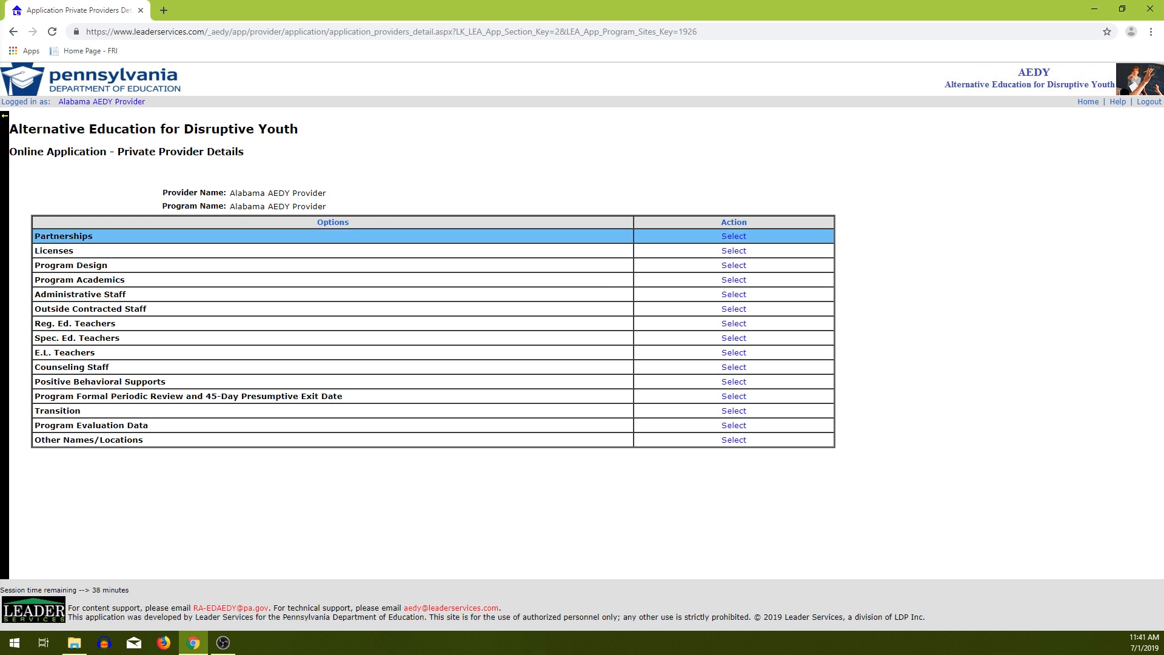
click(5, 236)
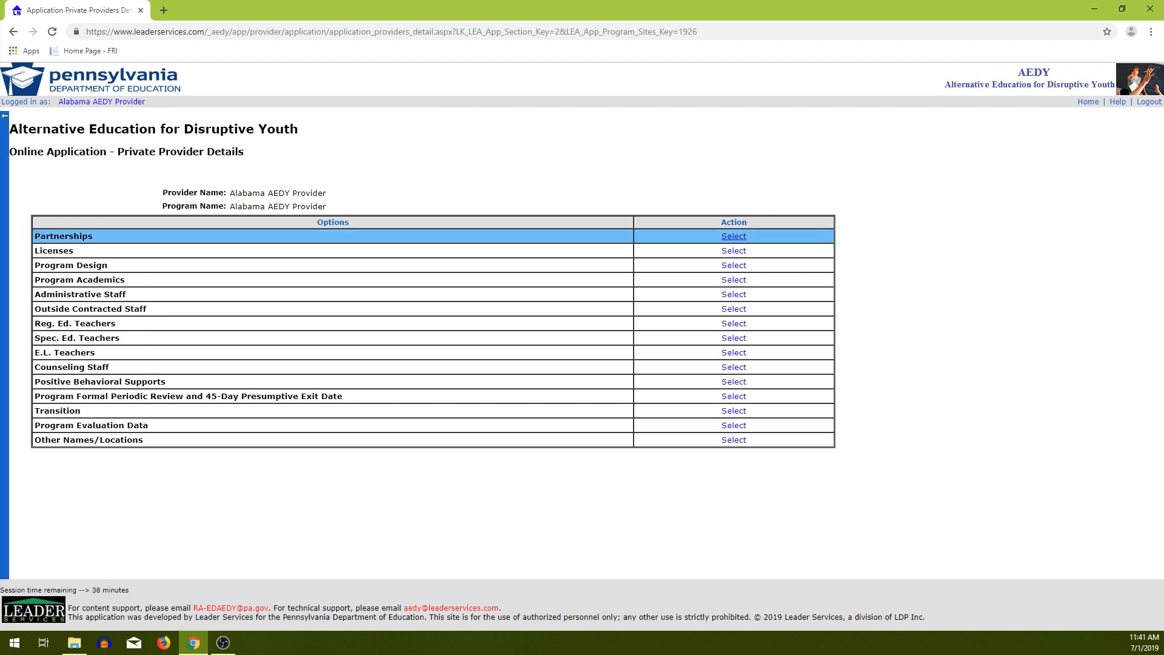
click(734, 236)
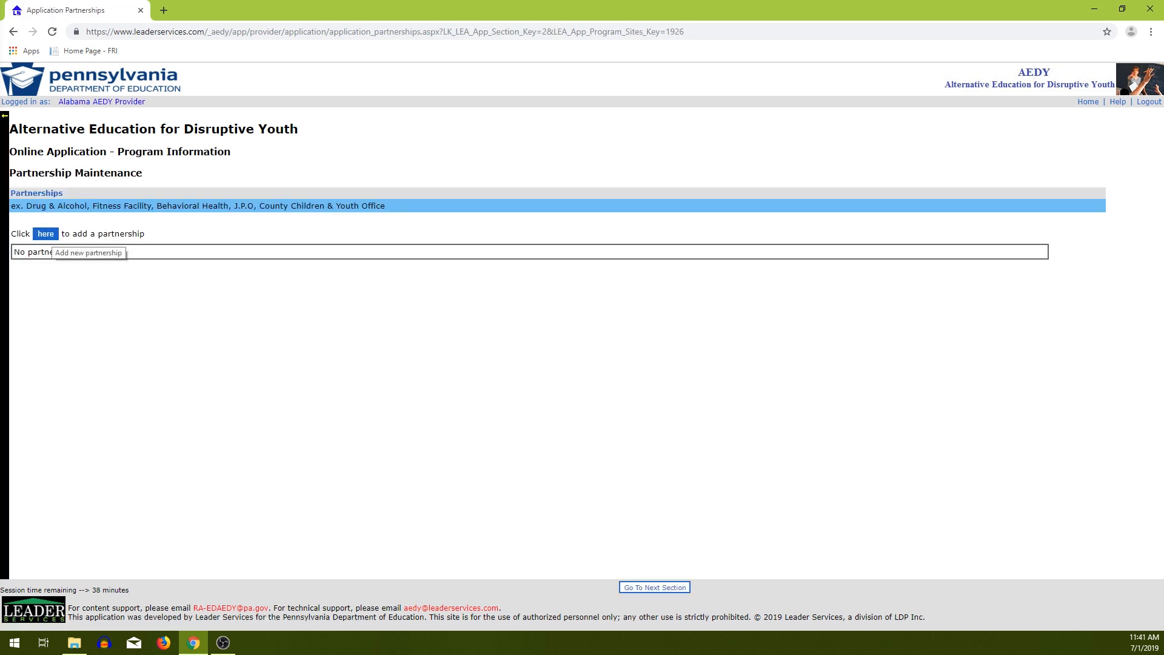
Save partnership 'PArtner a' offering 'aLL SERVICES', then continue to the Licenses section.
click(45, 235)
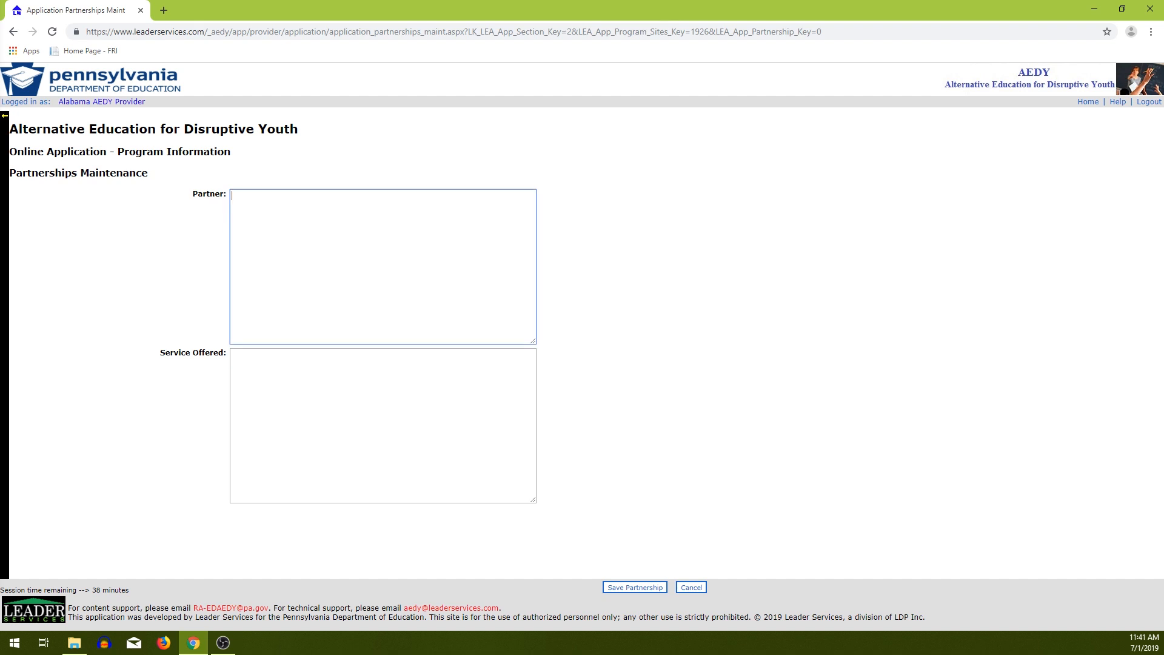
text(PArtner a)
key(Tab)
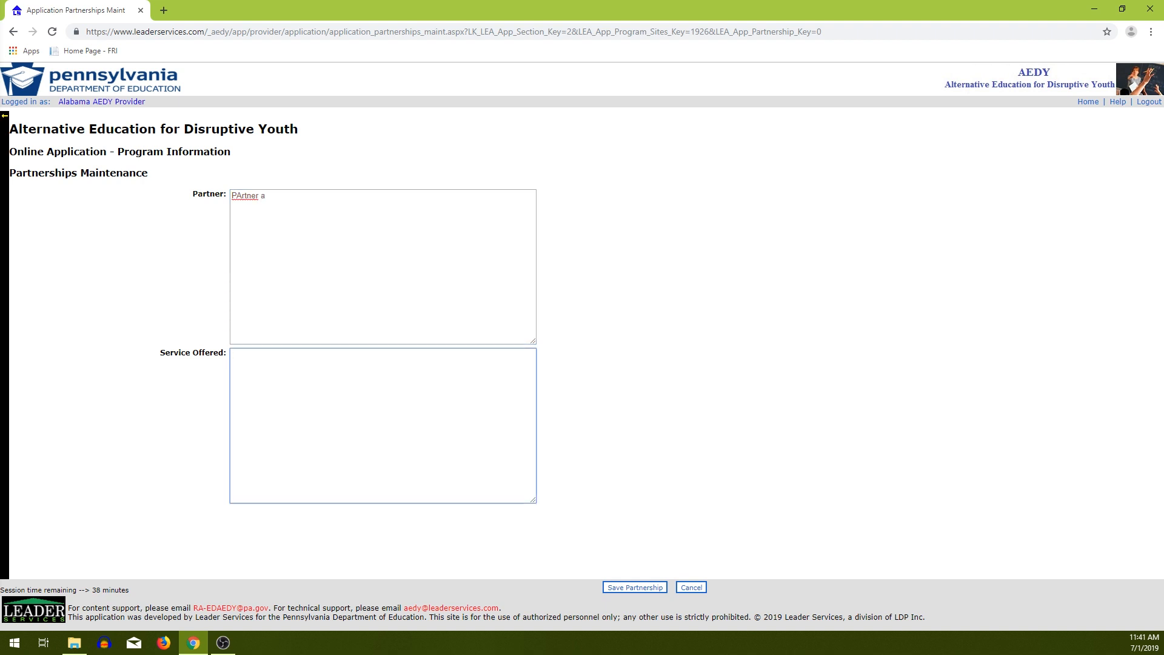
text(aLL SERVICES)
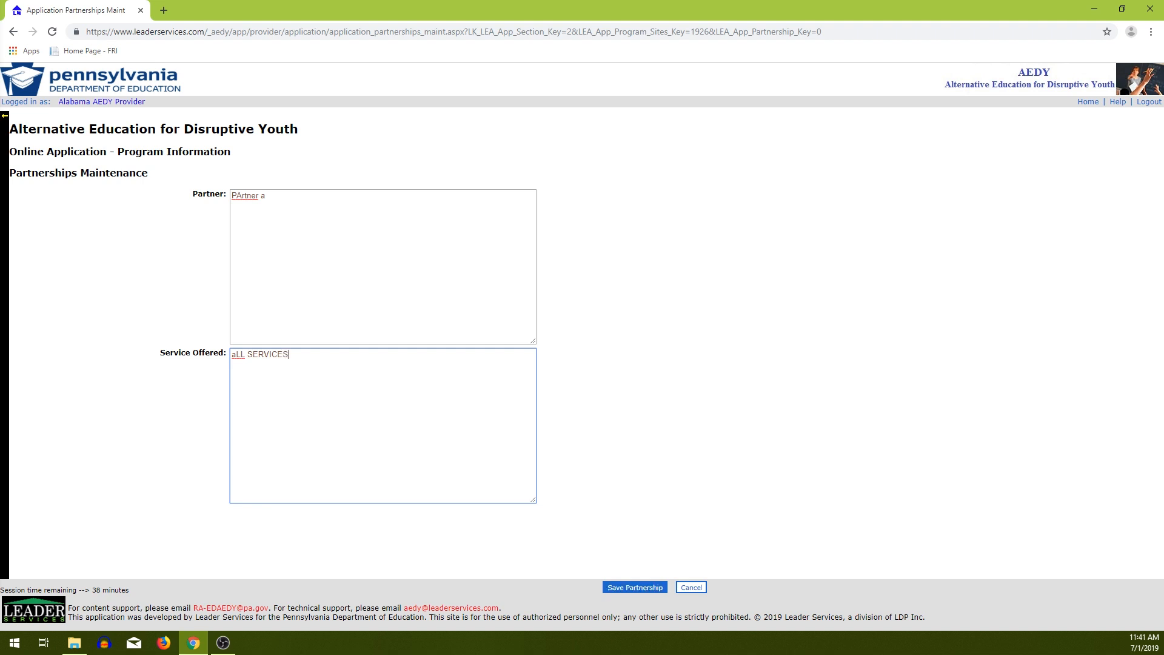
click(635, 588)
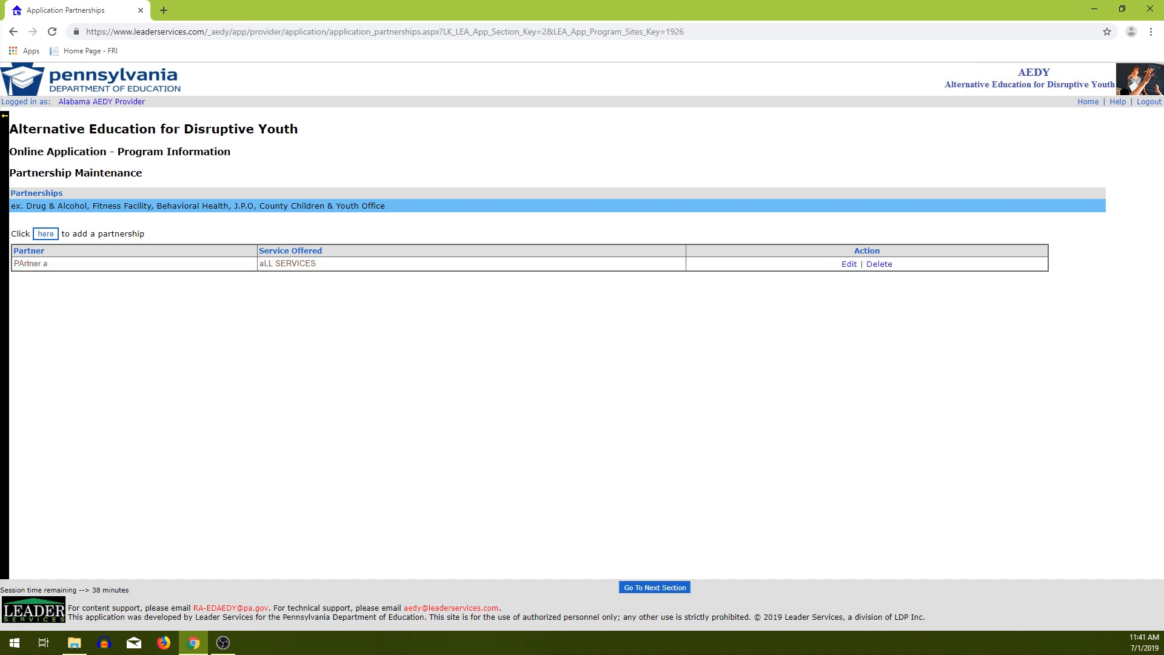
click(655, 588)
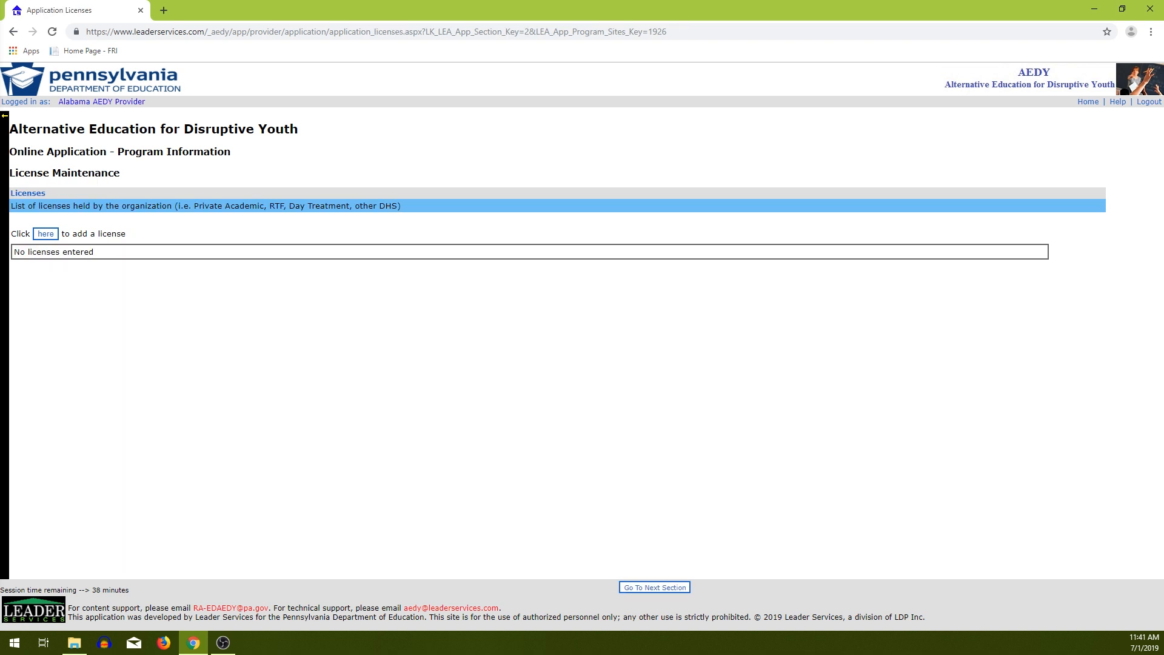
Add and save a license called 'License Name'.
click(45, 234)
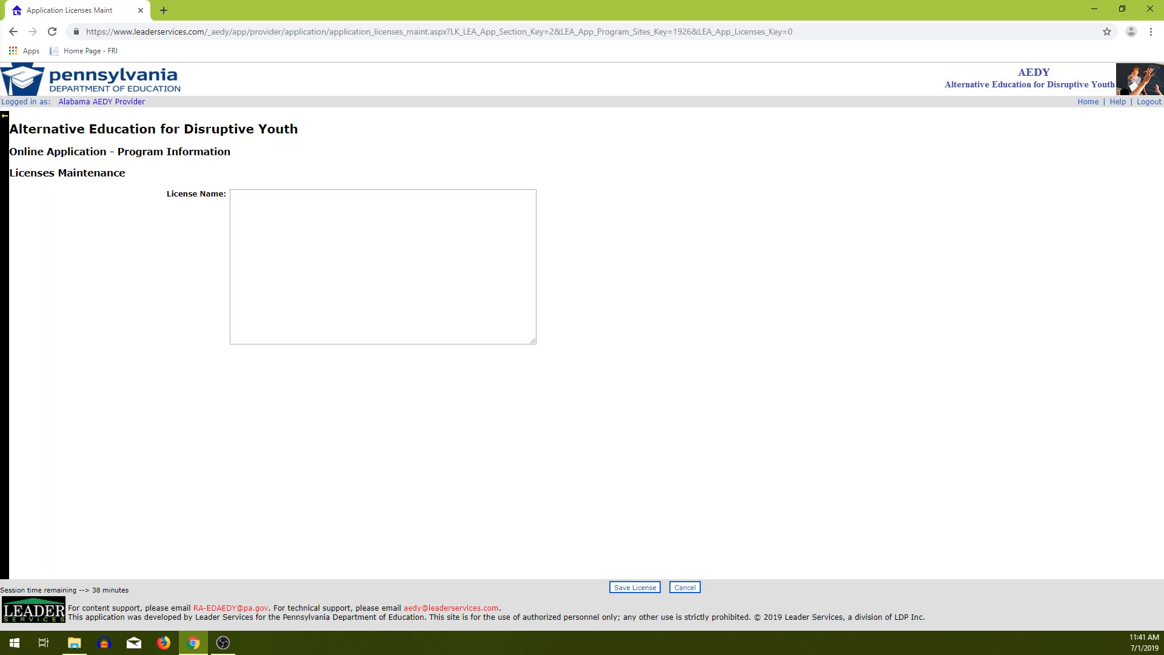
click(279, 218)
text(L)
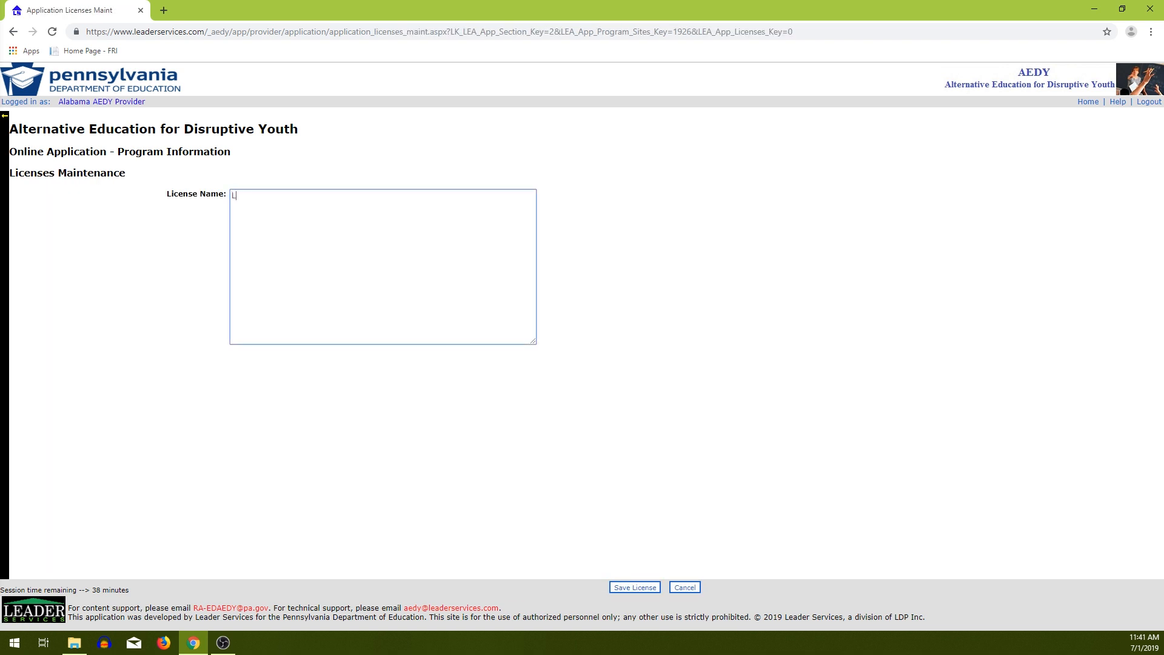
text(icense Name)
click(634, 588)
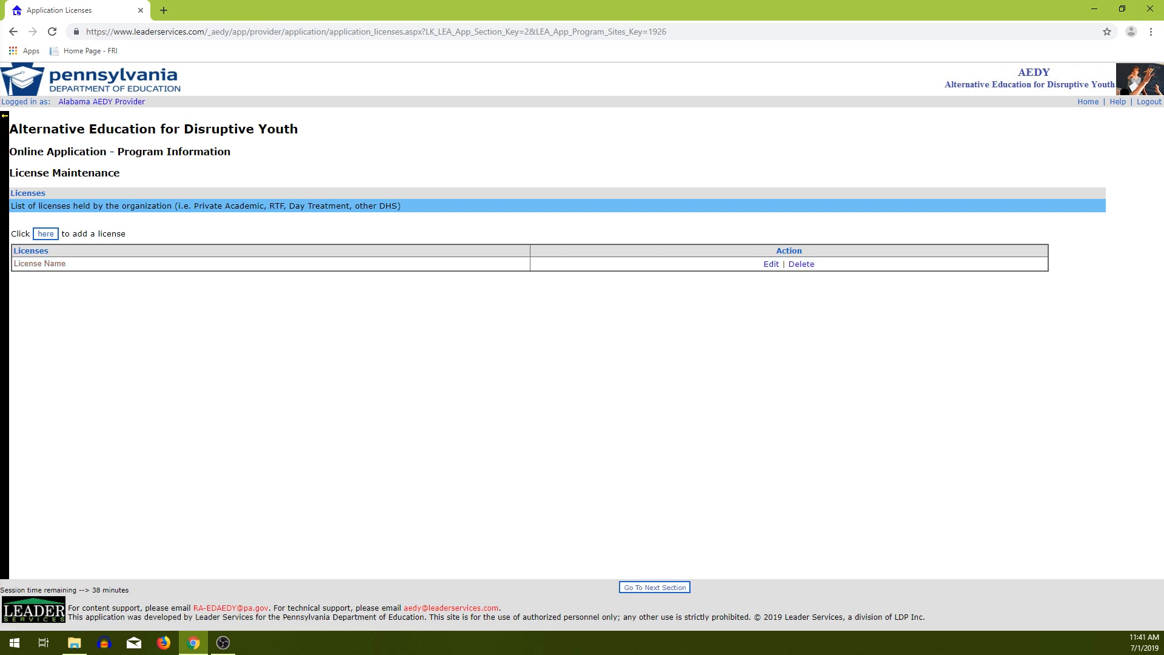
mouse_move(5, 206)
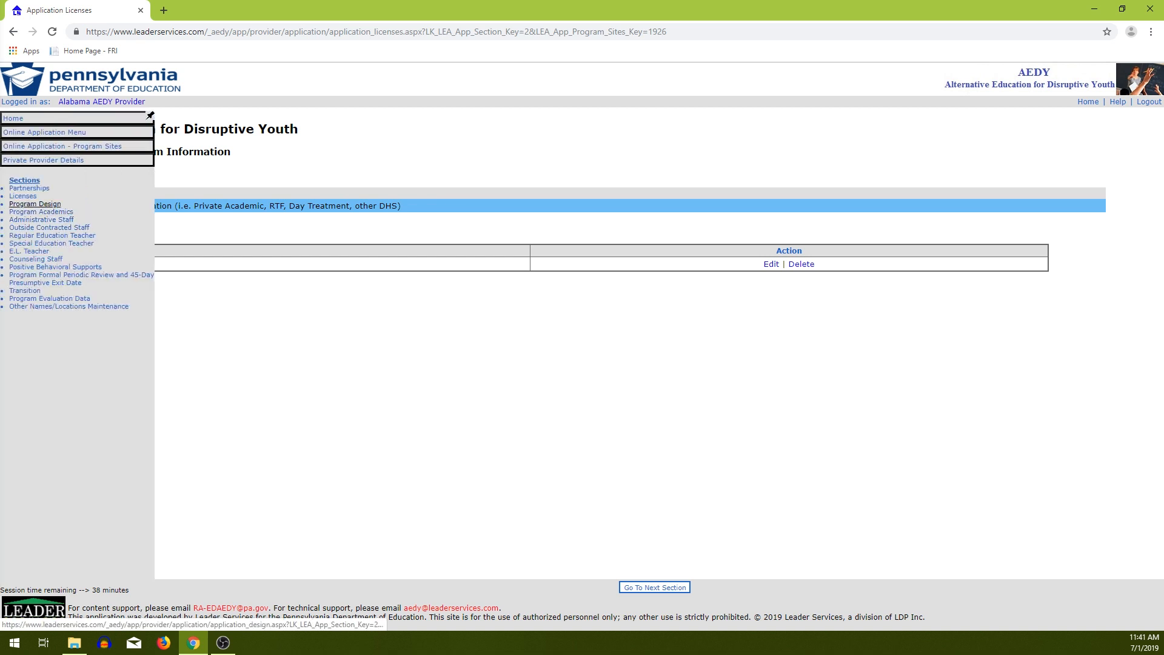
Choose Program Design from the Sections list in the side navigation.
click(35, 204)
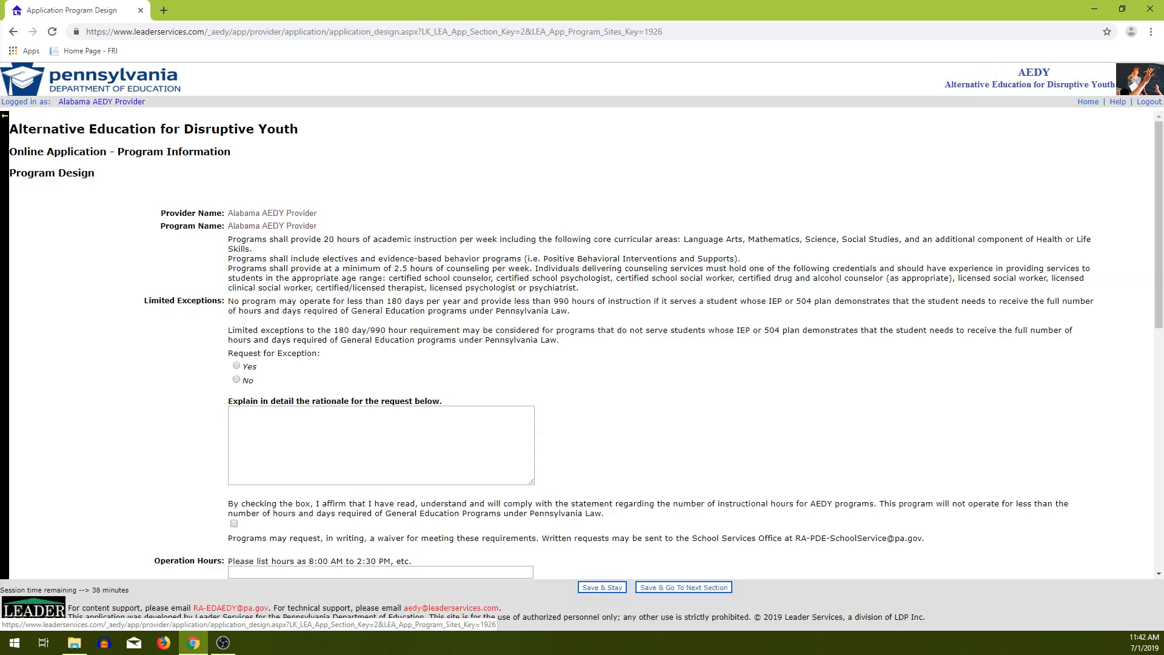
mouse_move(4, 195)
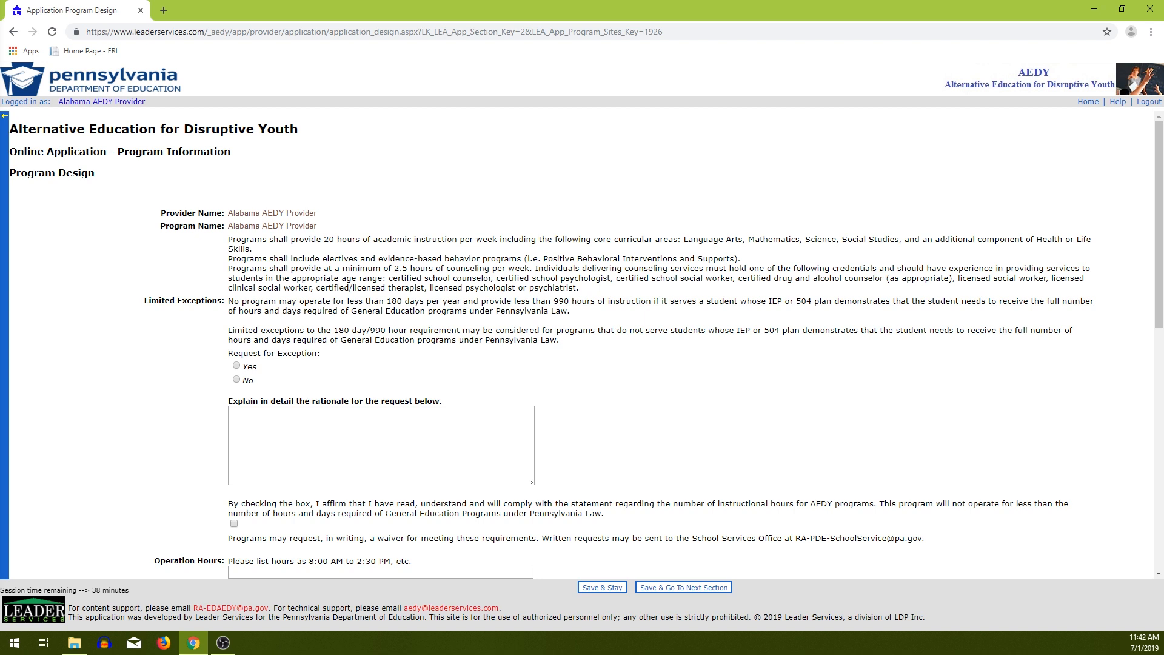
Request the exception with rationale 'Tex' and affirm the instructional hours statement.
scroll(582, 343, down, 1)
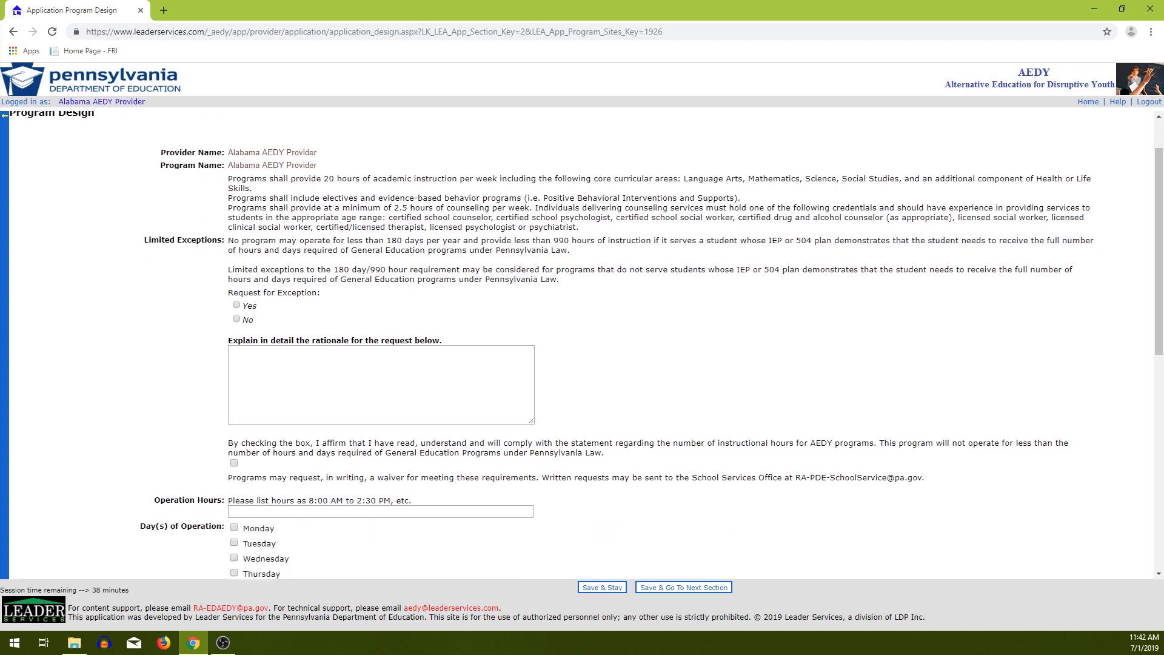
scroll(582, 342, down, 1)
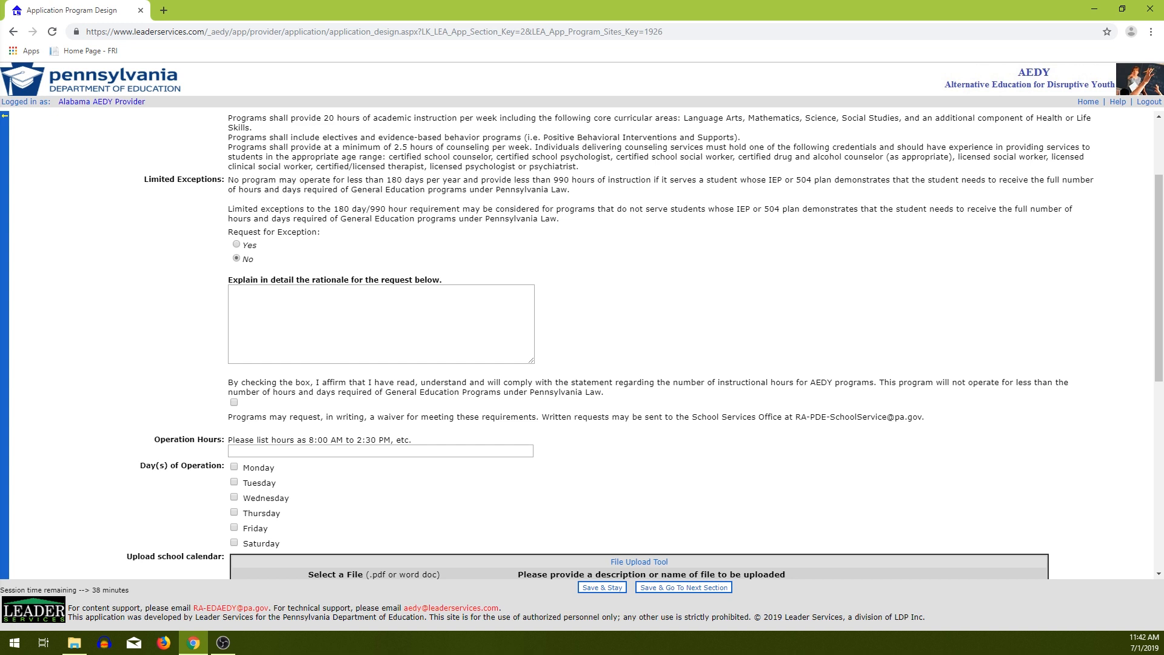
click(364, 322)
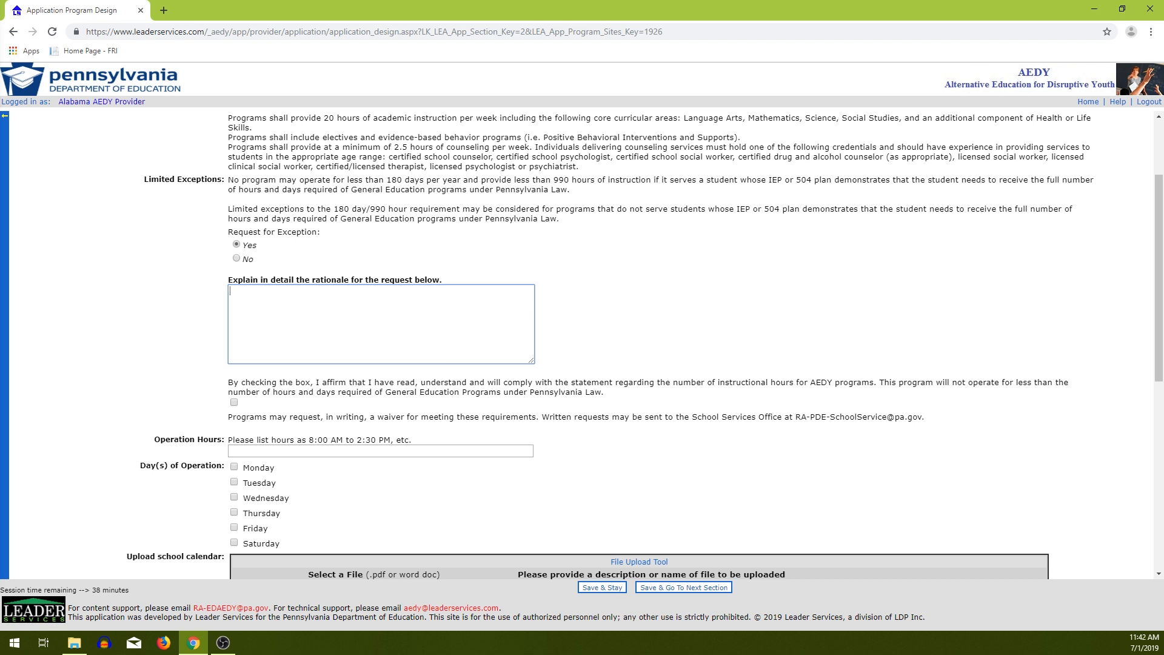
scroll(582, 344, down, 2)
click(234, 281)
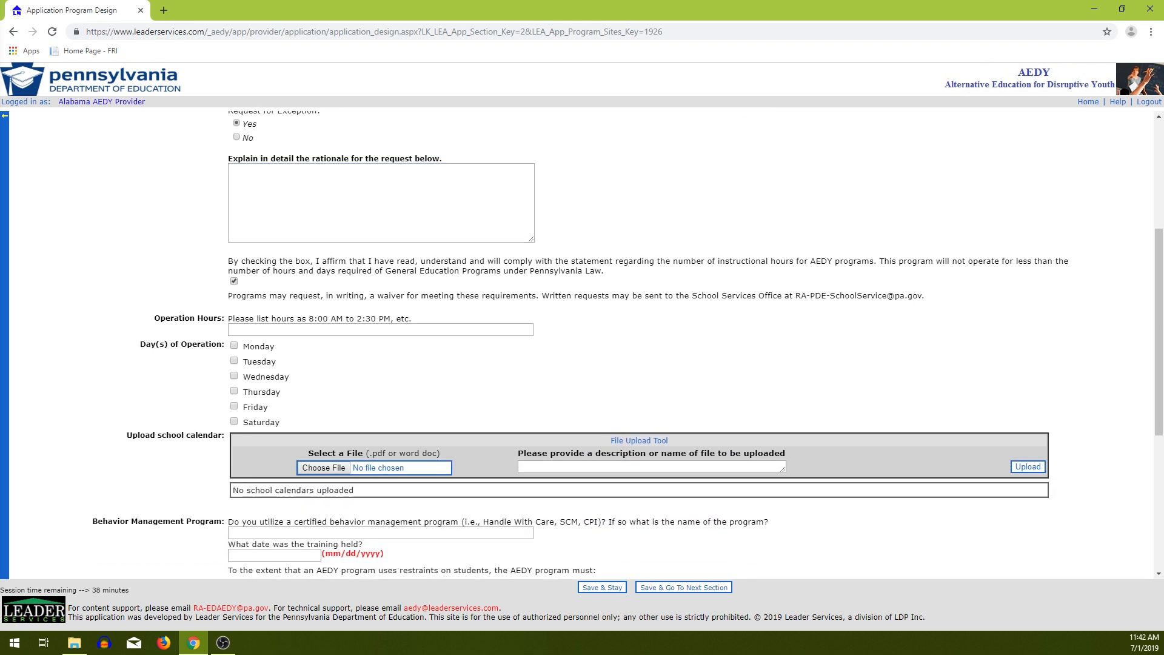
click(364, 202)
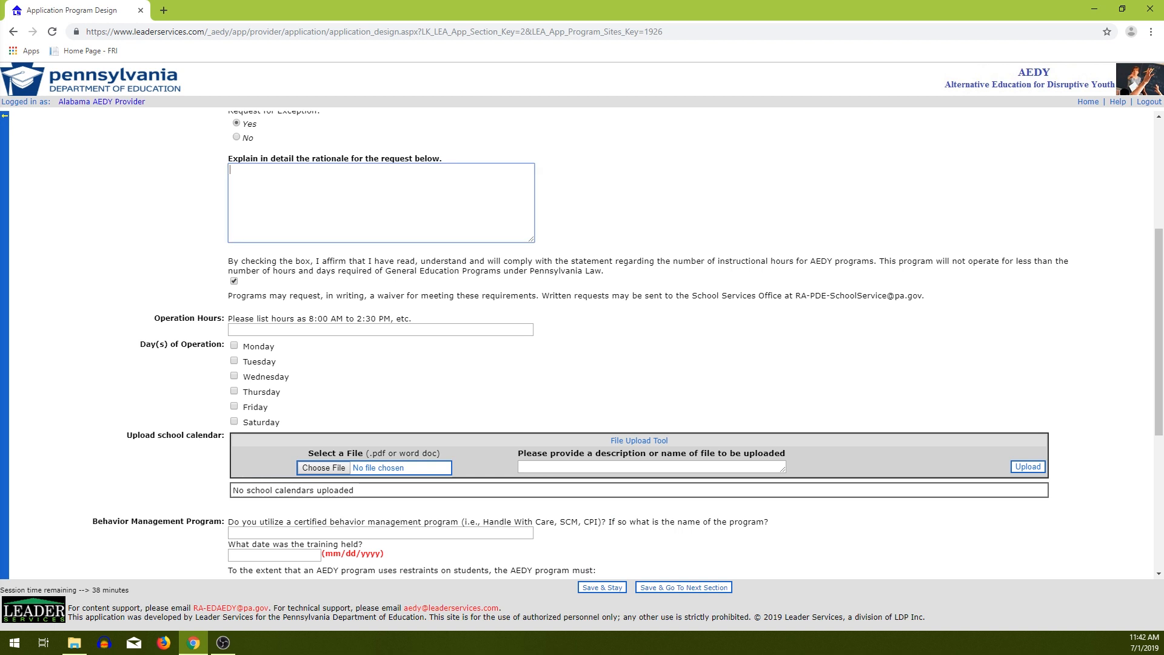
text(Text)
Set operation hours to 8AM - 4PM on Monday through Friday.
click(364, 330)
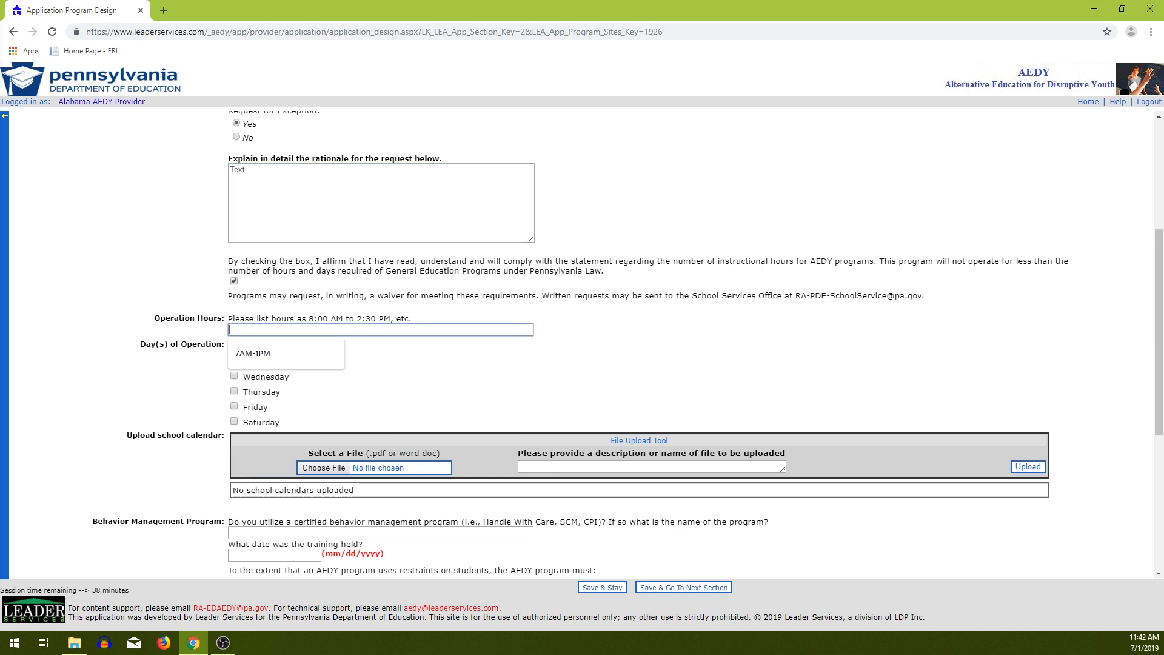
text(8)
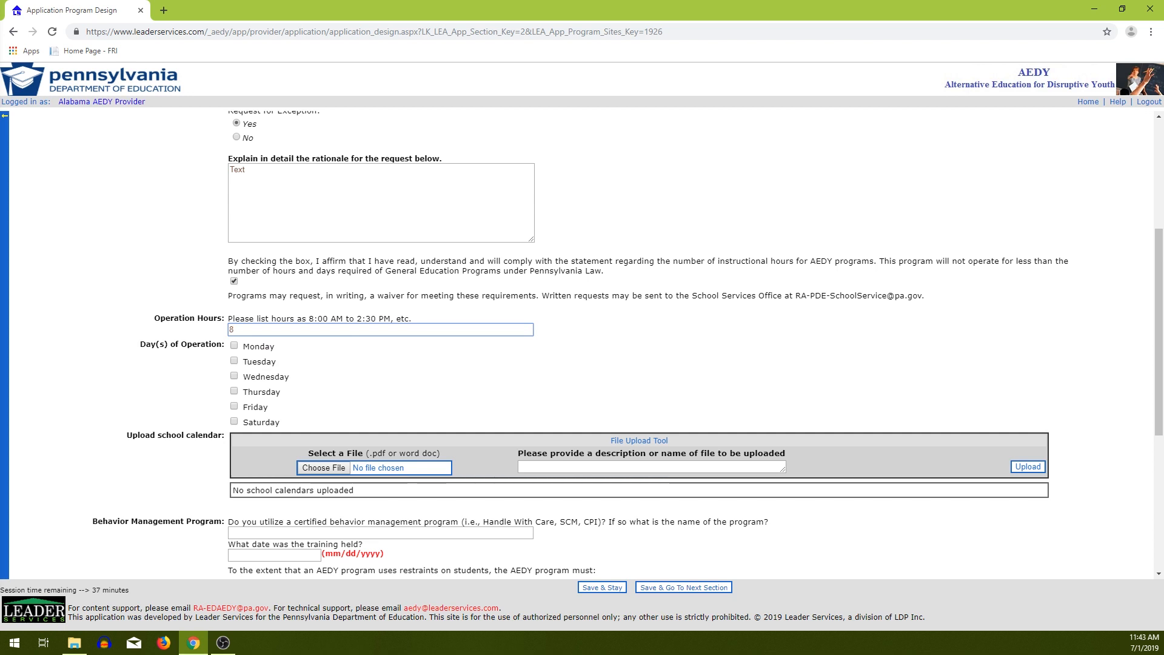
text(AM -)
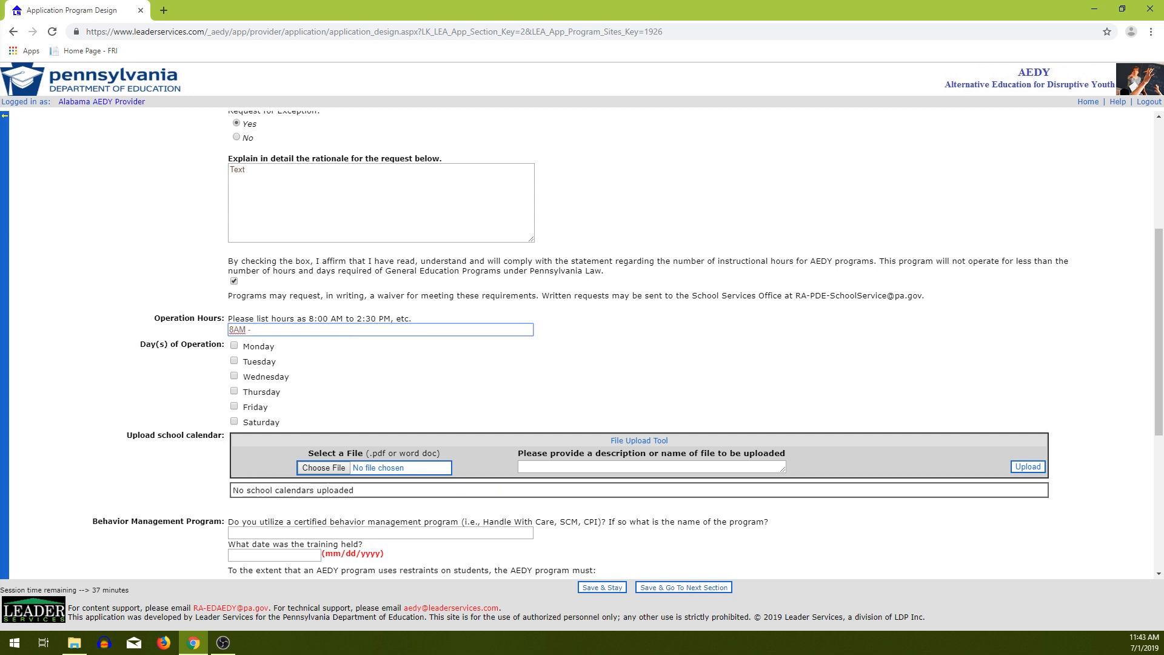
text( 4PM)
click(234, 346)
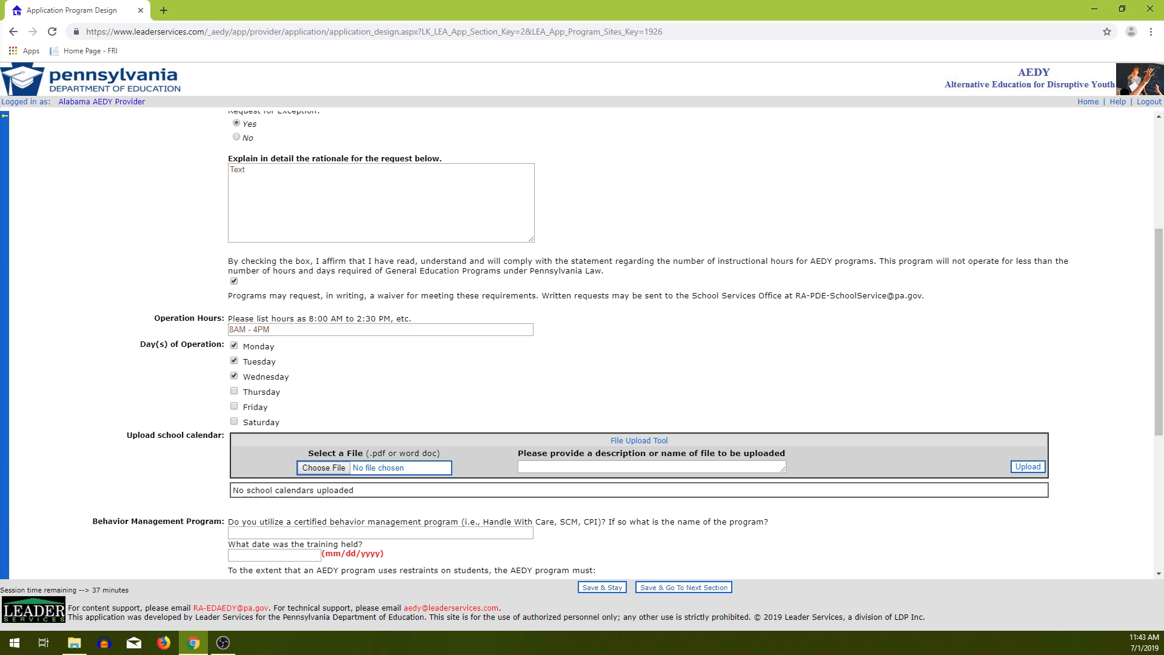
click(234, 406)
scroll(255, 397, down, 2)
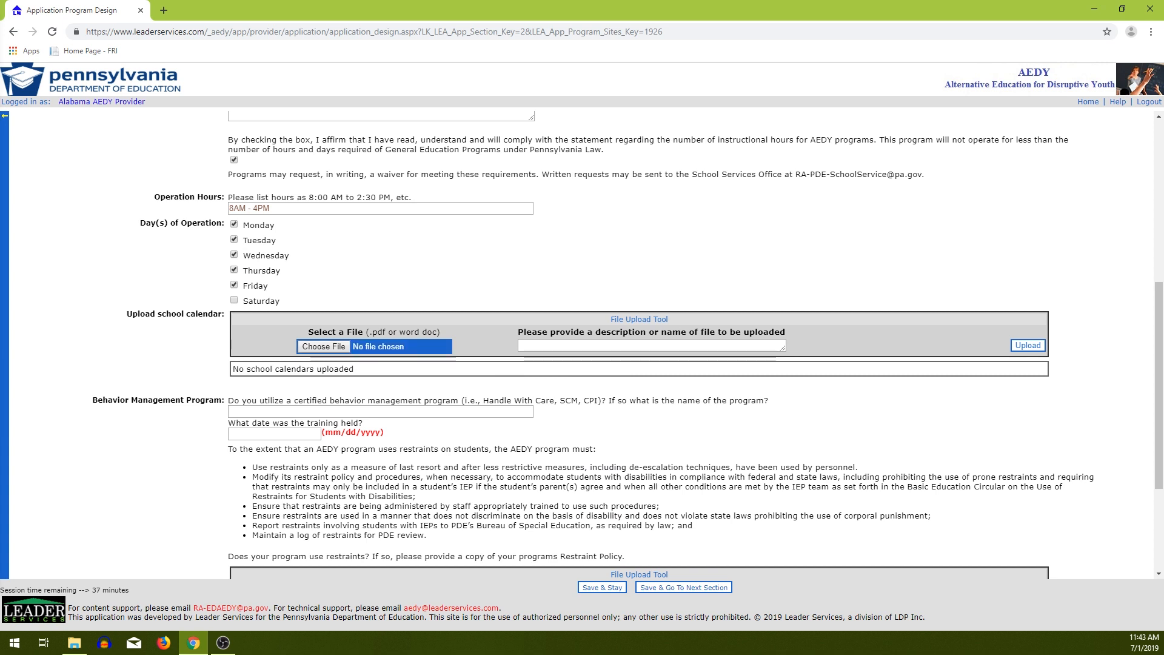
Upload 'Copy of 262682 (1)' PDF as the school calendar.
click(324, 346)
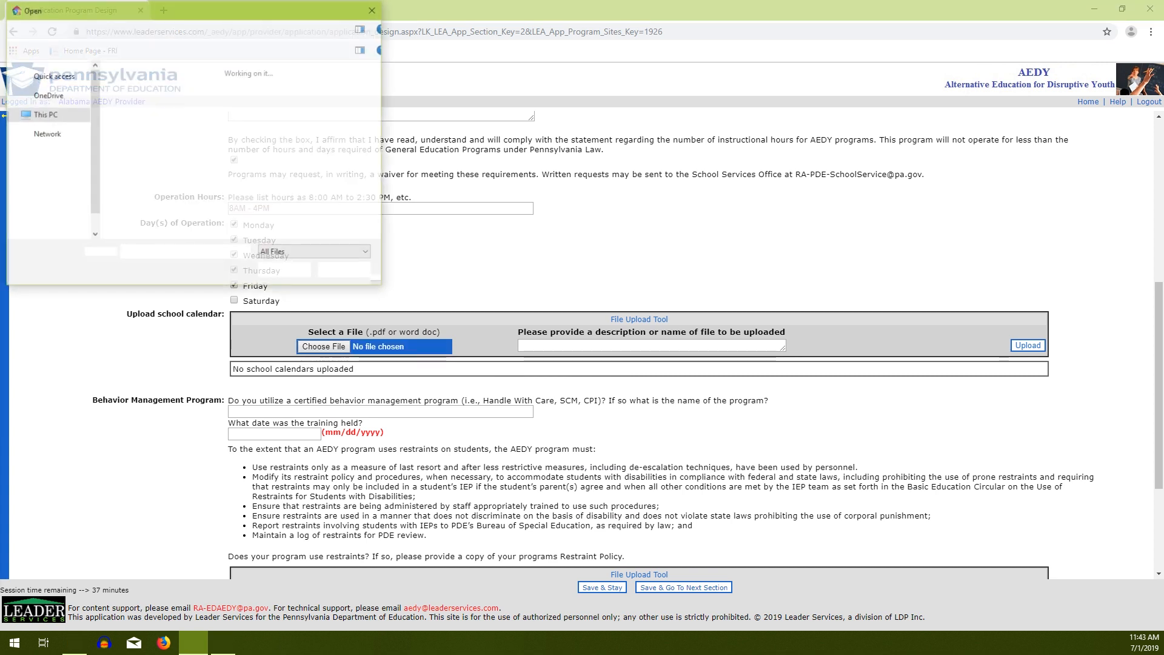
drag(377, 80, 378, 90)
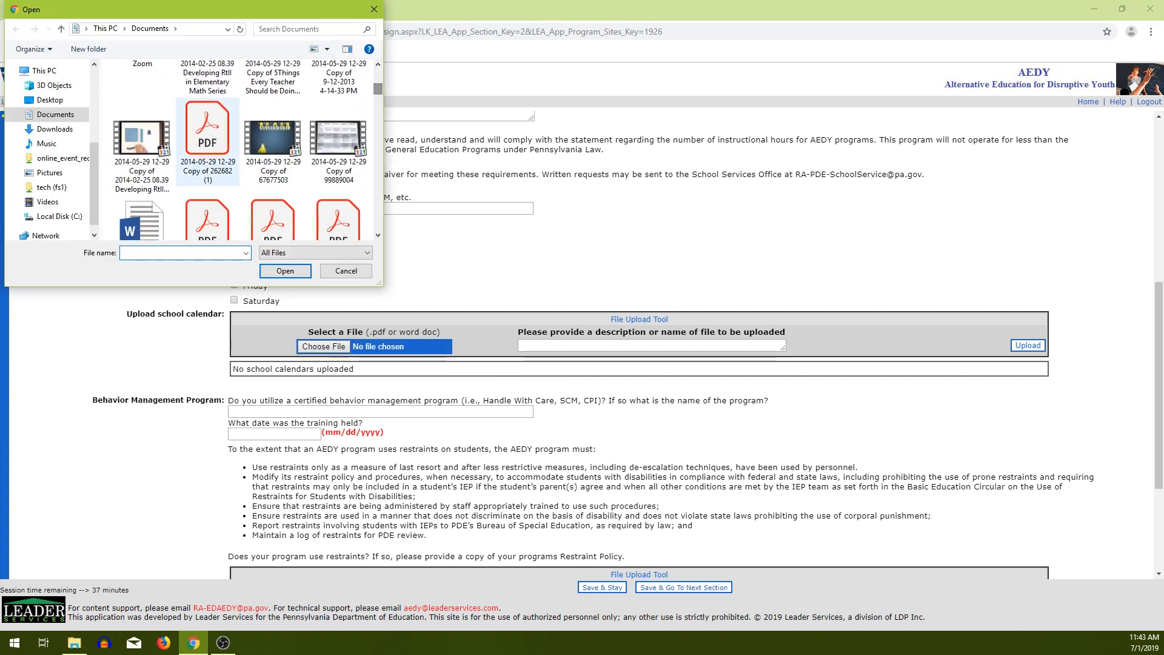
click(208, 142)
click(285, 271)
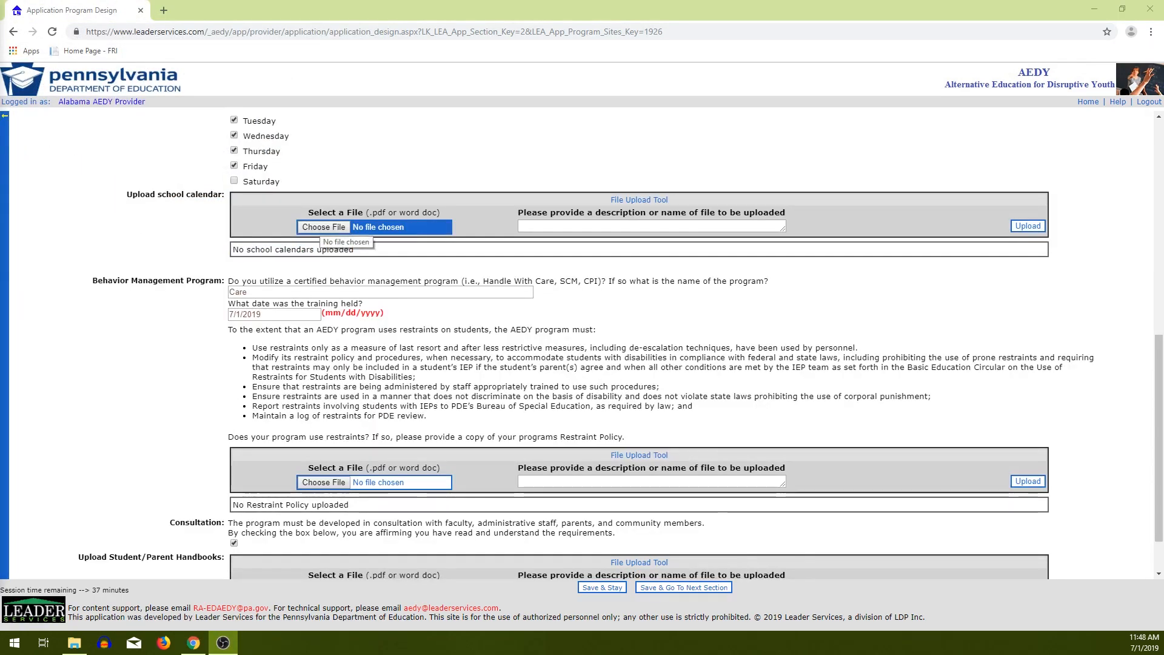
click(321, 227)
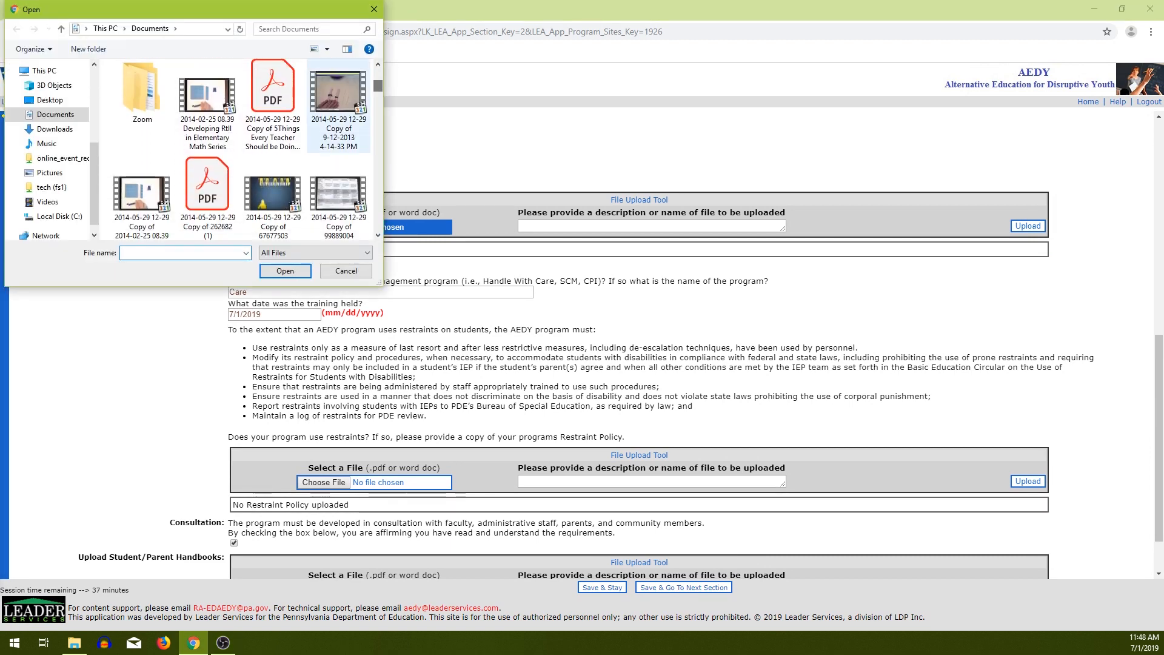
double_click(207, 197)
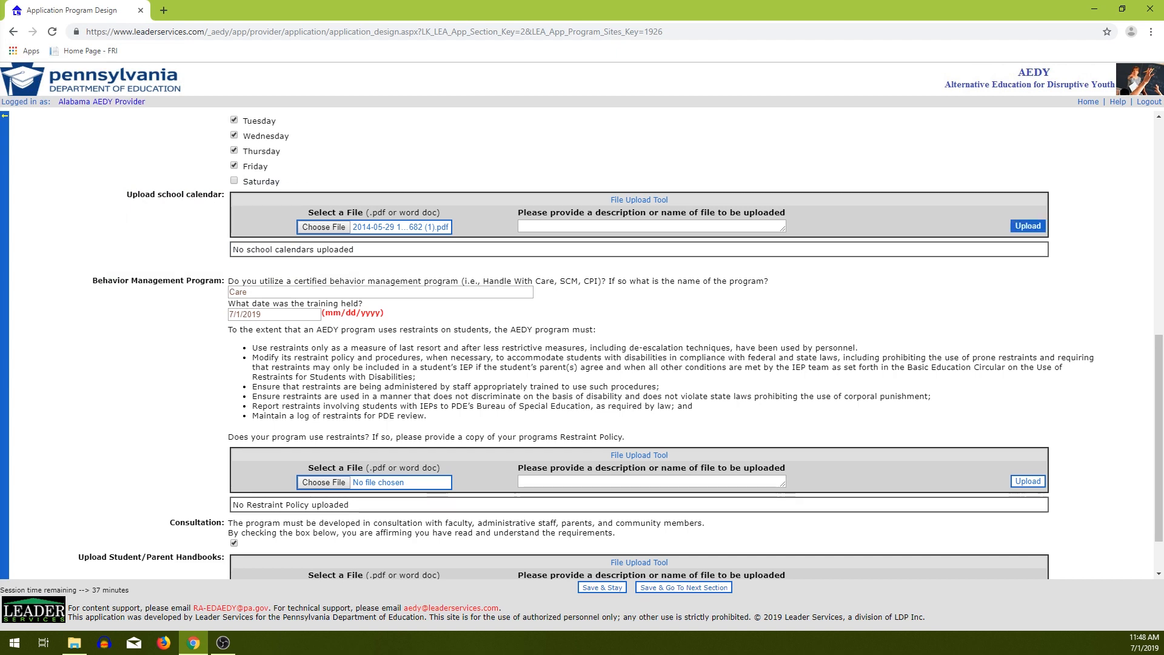
click(1028, 227)
scroll(1027, 226, down, 6)
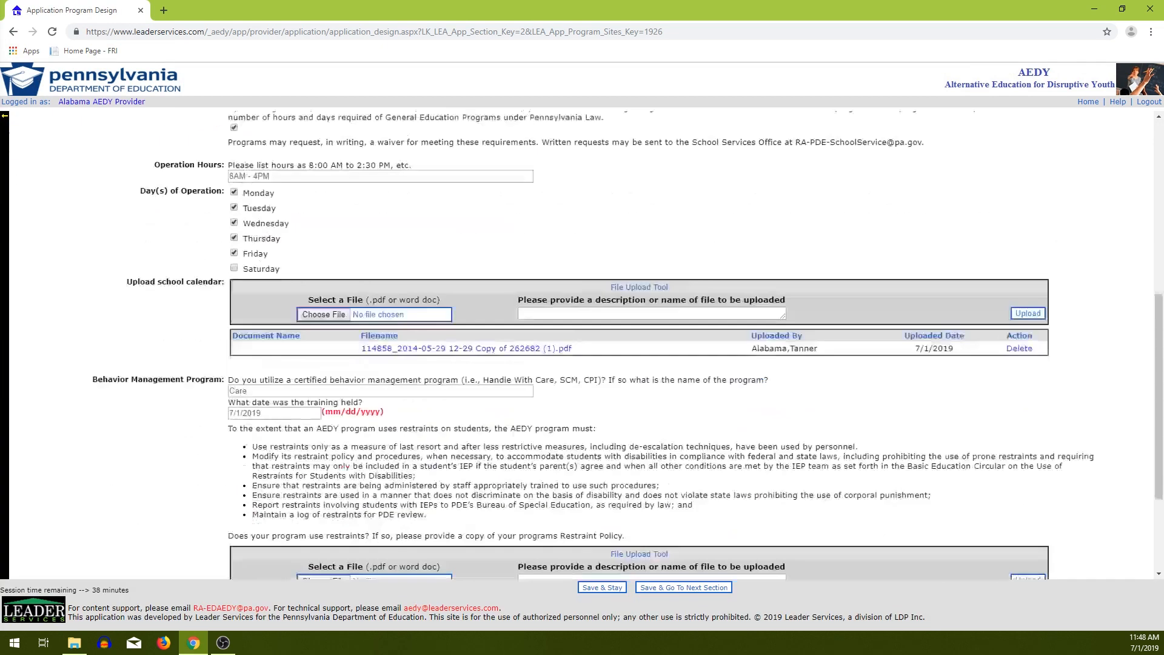
scroll(631, 346, down, 3)
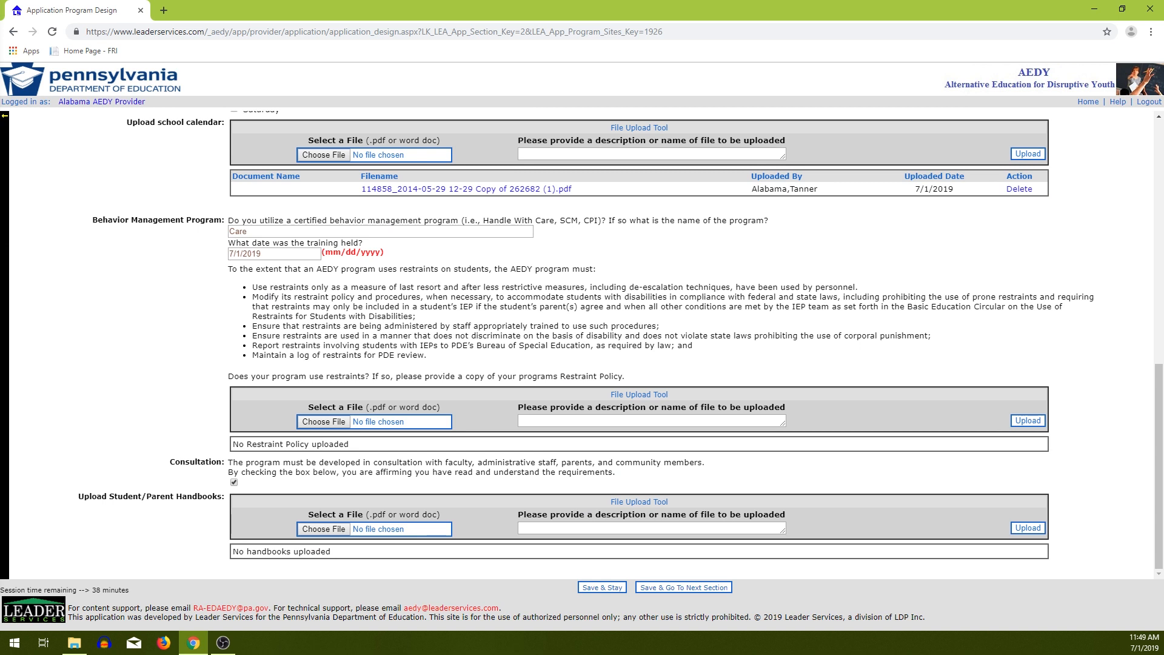
Choose the '2014-05-29 … Series.wmv' video as the student/parent handbook and start uploading.
click(249, 231)
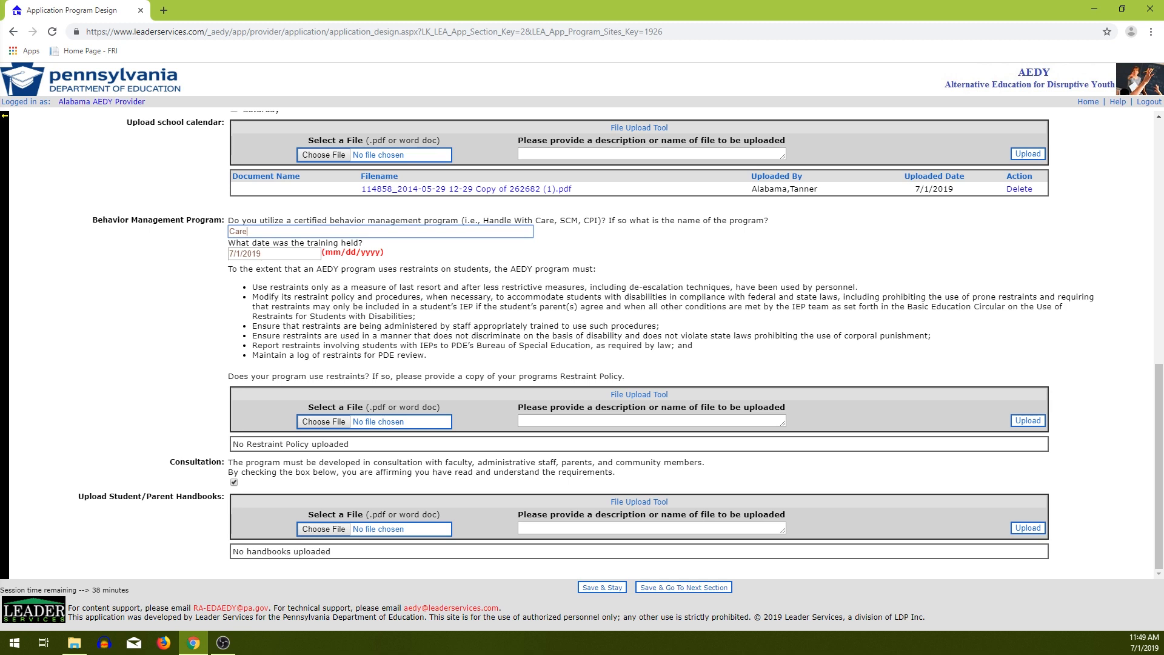
click(324, 530)
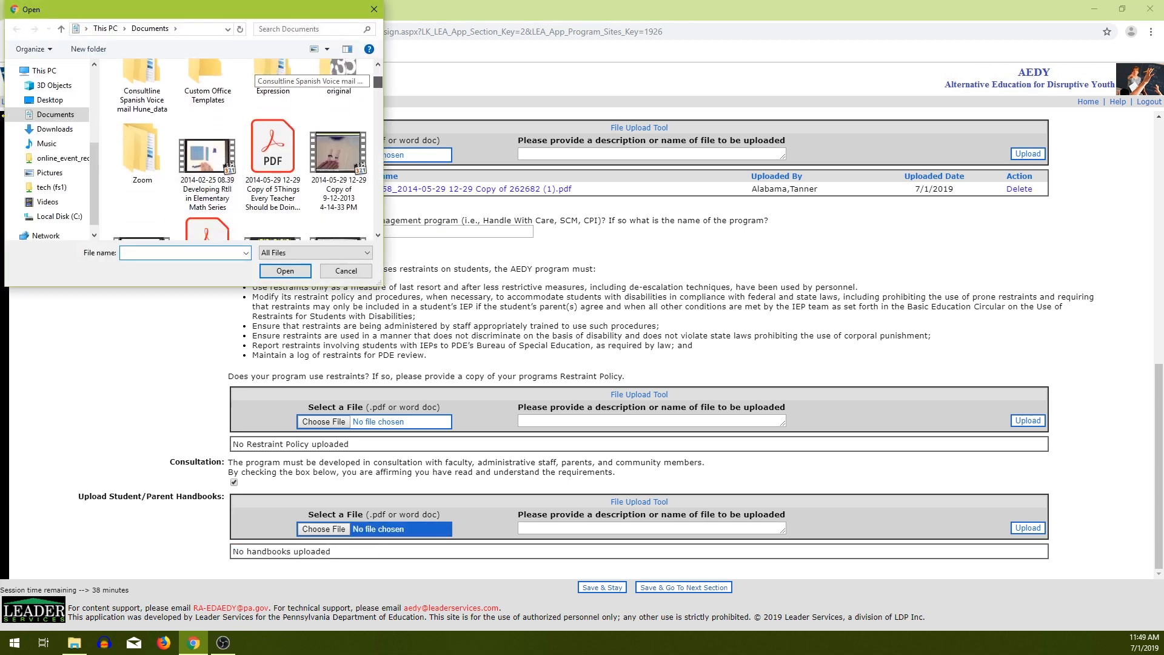
double_click(142, 182)
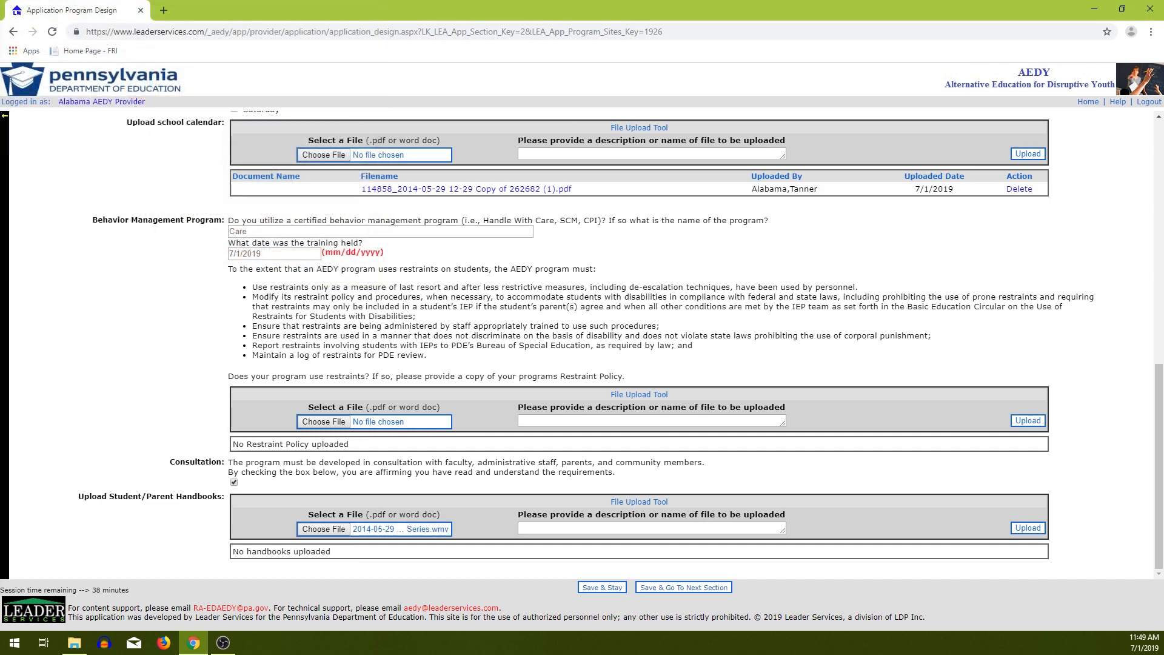
click(1028, 527)
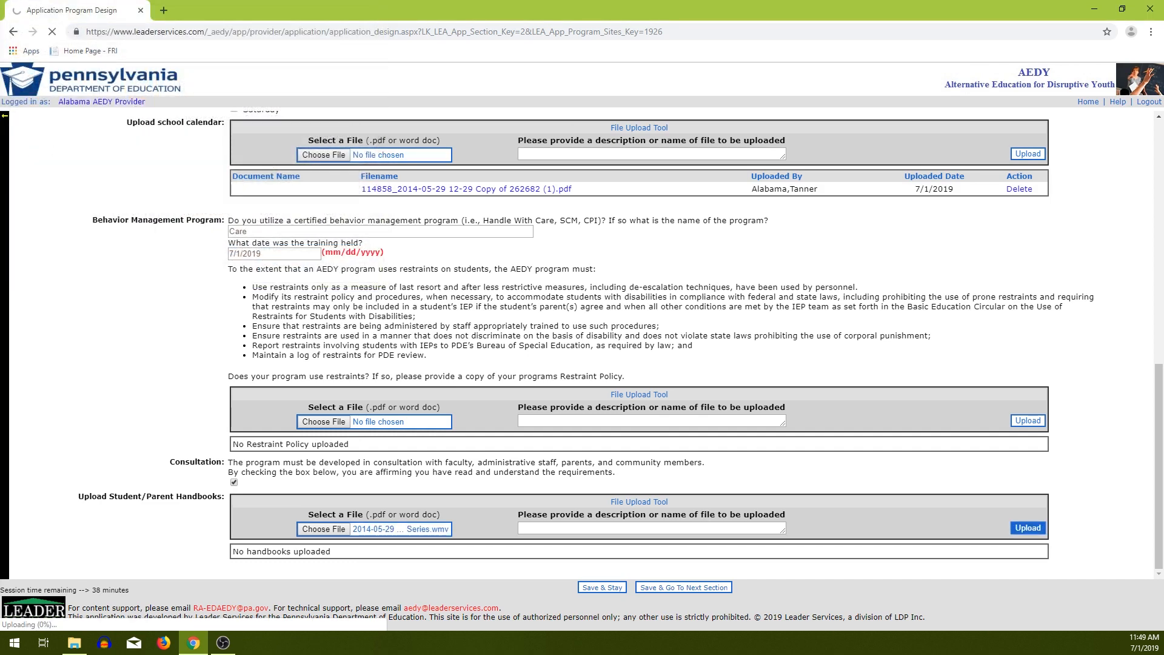